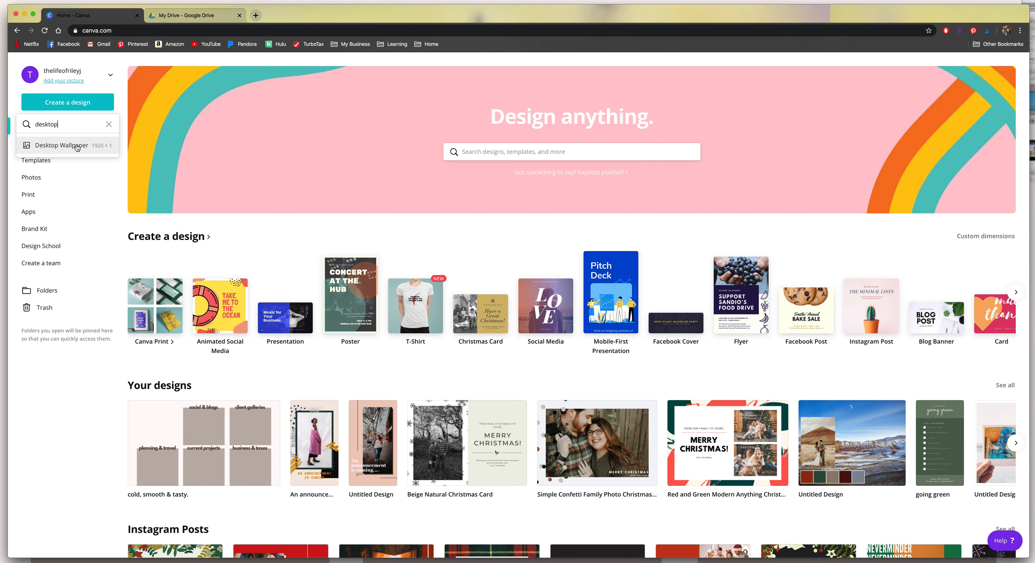
- Create a new Desktop Wallpaper design and look through its template categories
click(77, 146)
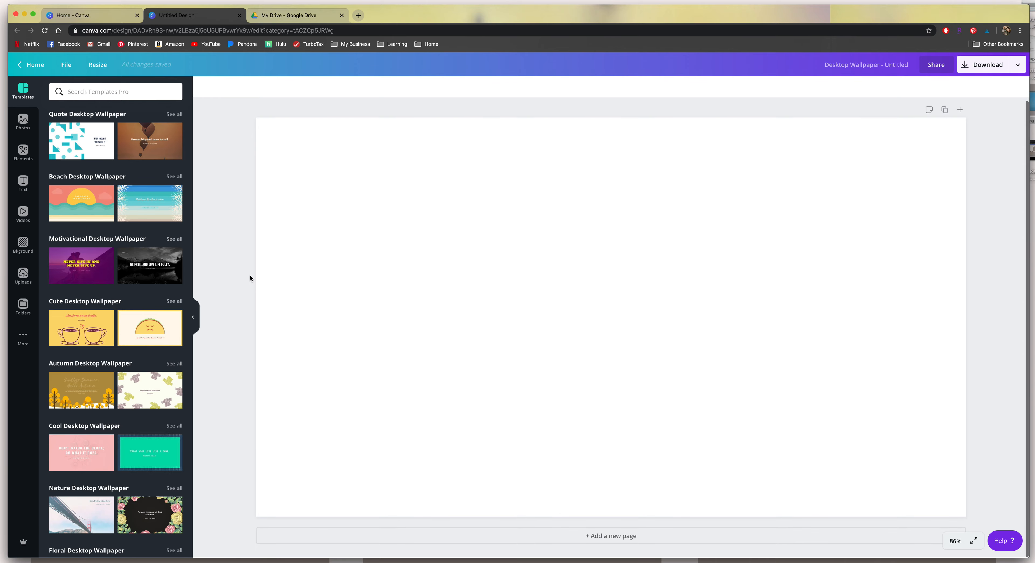
scroll(136, 242, down, 10)
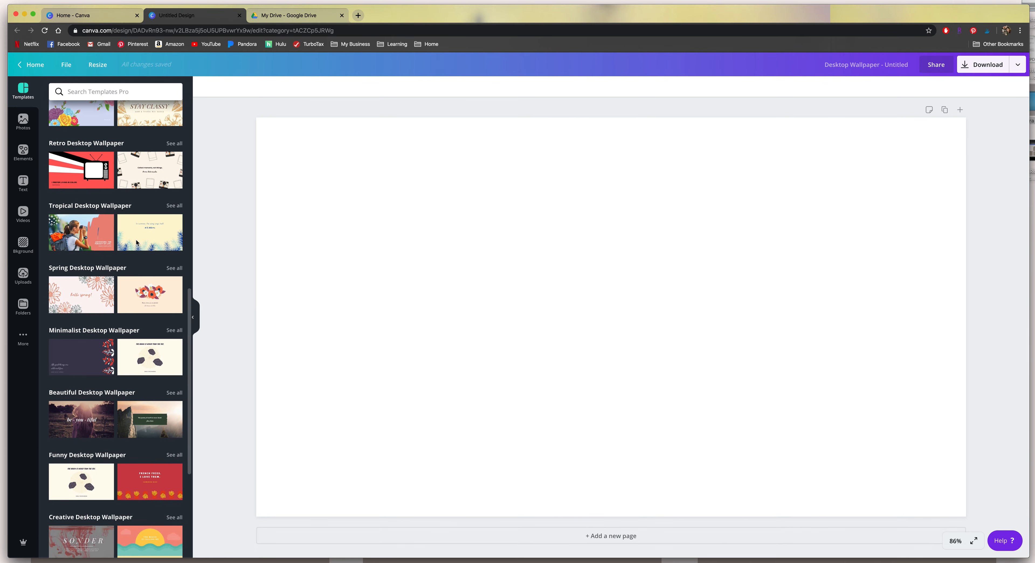
scroll(136, 243, down, 5)
scroll(137, 242, up, 15)
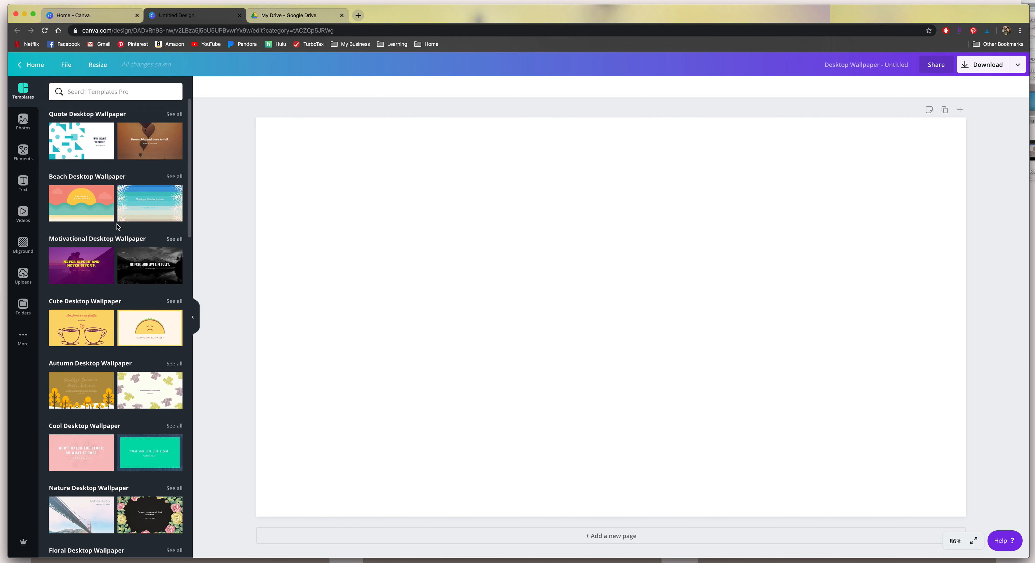
- Look through the background images and the colour choices available for the page background
click(23, 243)
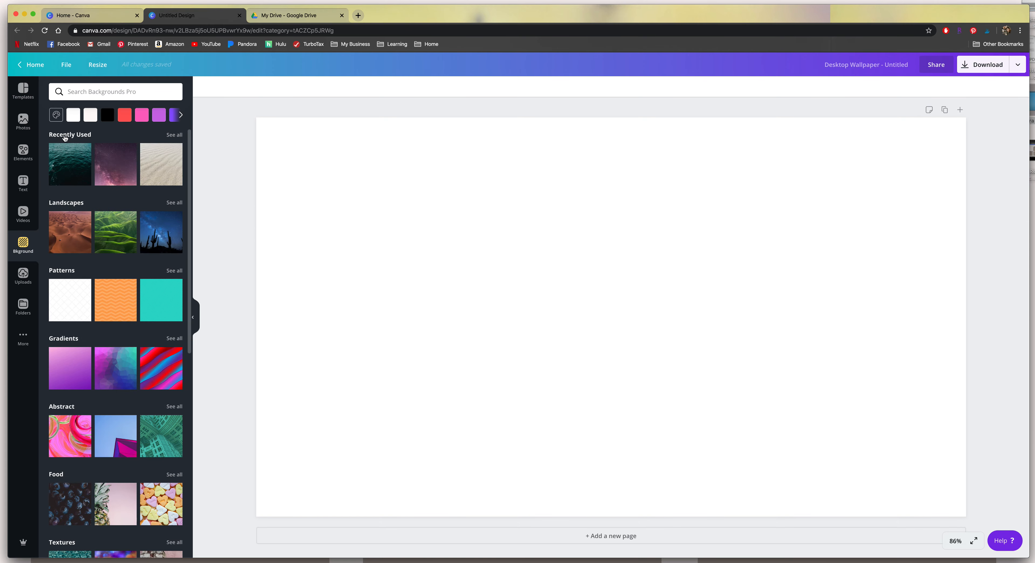
scroll(132, 211, down, 15)
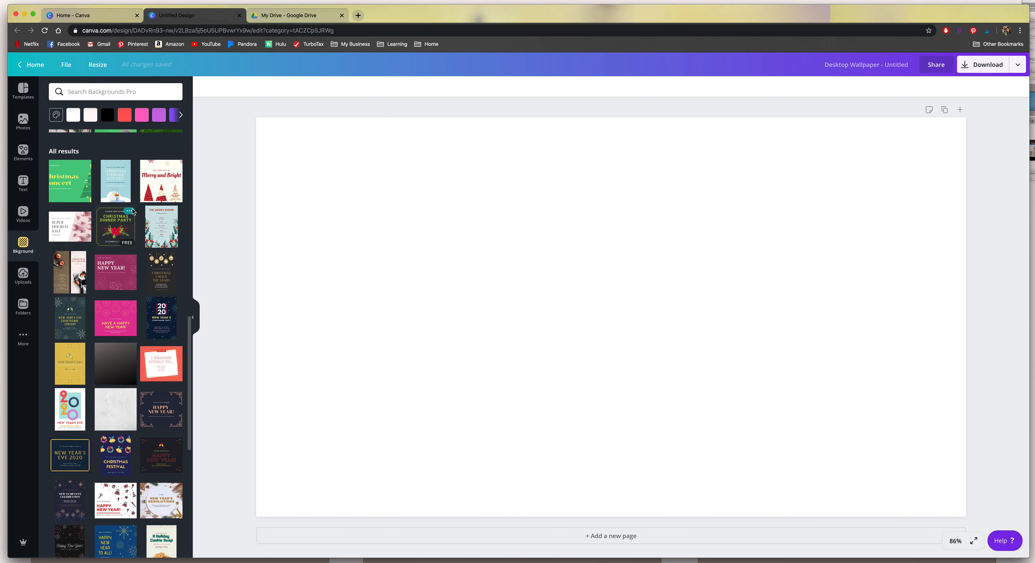
scroll(133, 210, up, 20)
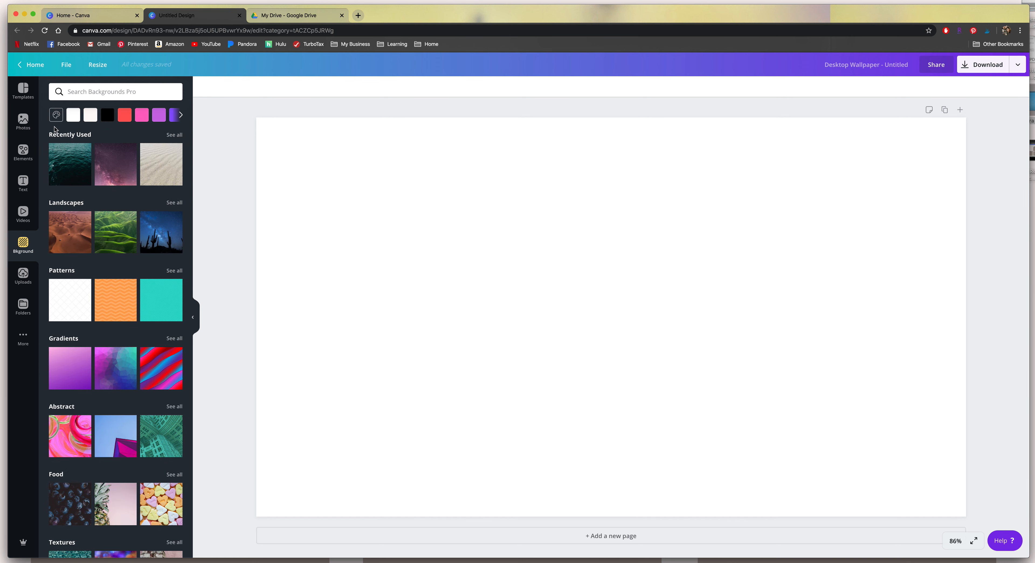
click(56, 115)
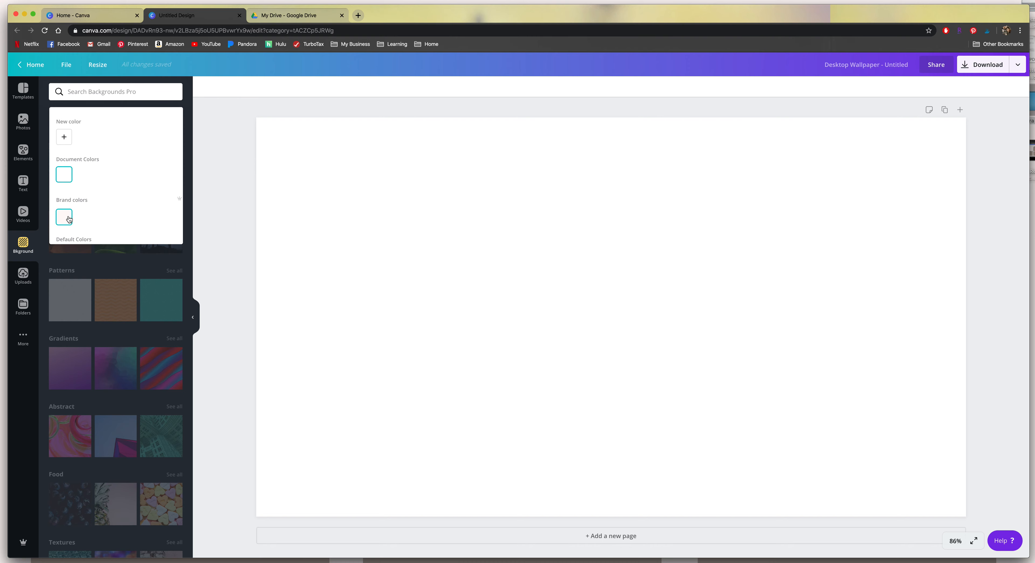
scroll(74, 229, down, 1)
scroll(74, 229, down, 2)
scroll(101, 187, up, 3)
- Set the page background to a new custom colour, #C0B3AB
click(65, 138)
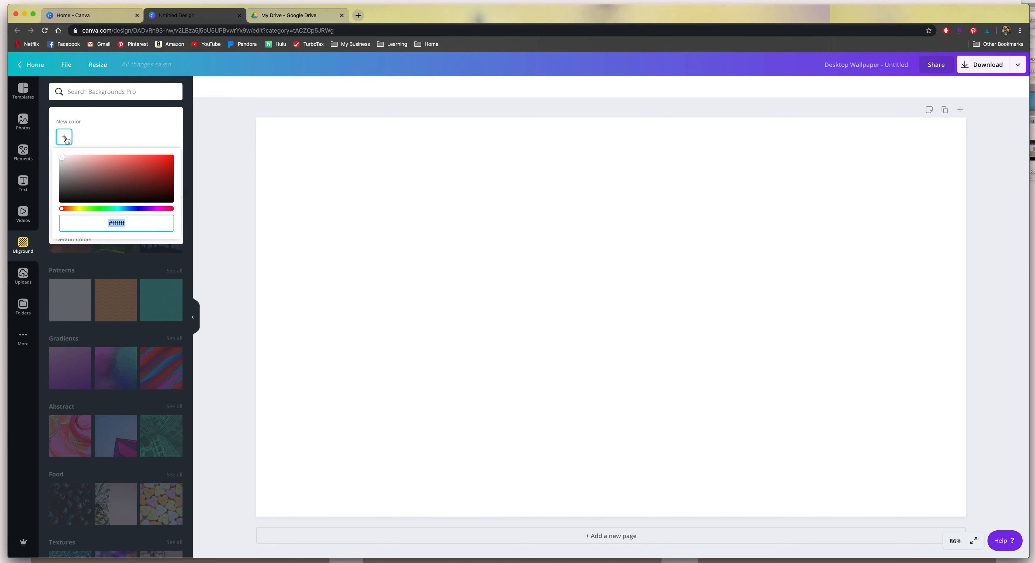
click(131, 223)
key(BackSpace)
key(BackSpace)
key(BackSpace)
key(BackSpace)
key(BackSpace)
key(BackSpace)
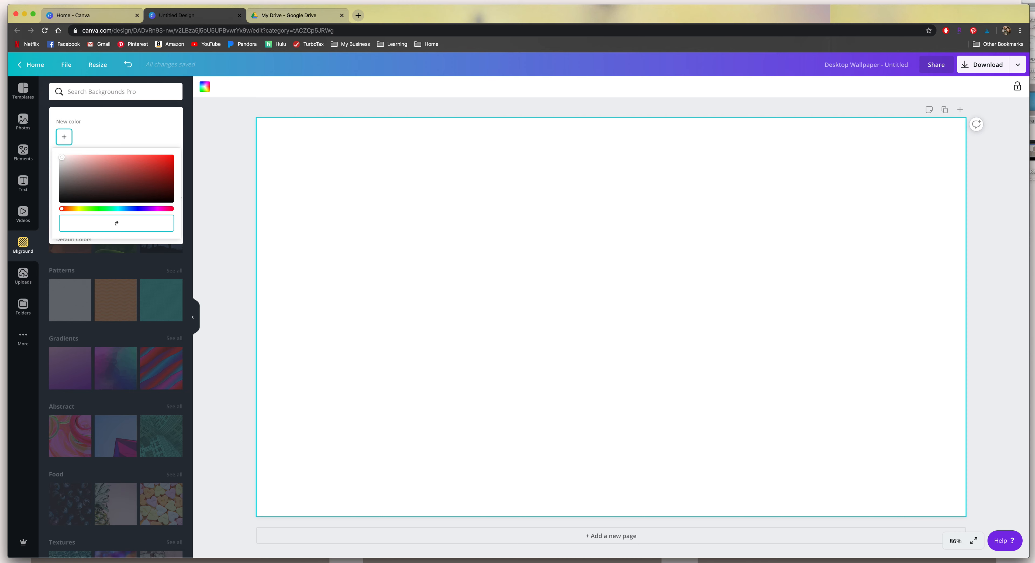
text(C)
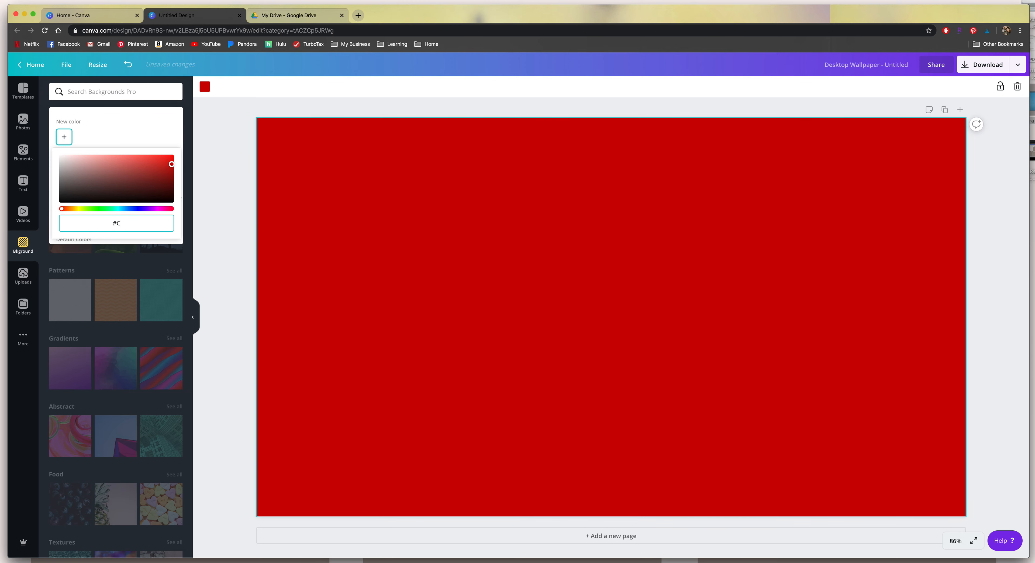
text(0B)
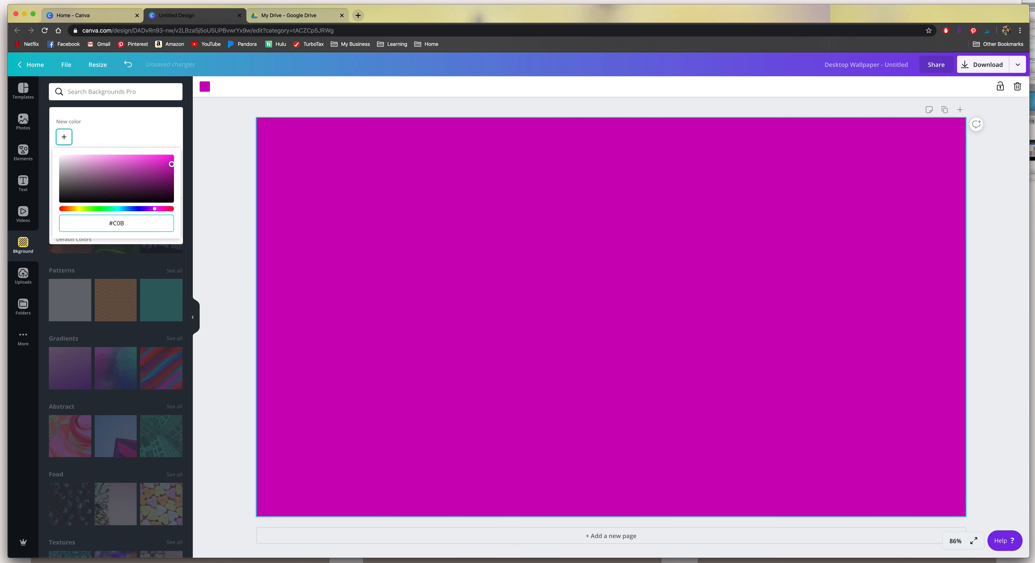
text(3A)
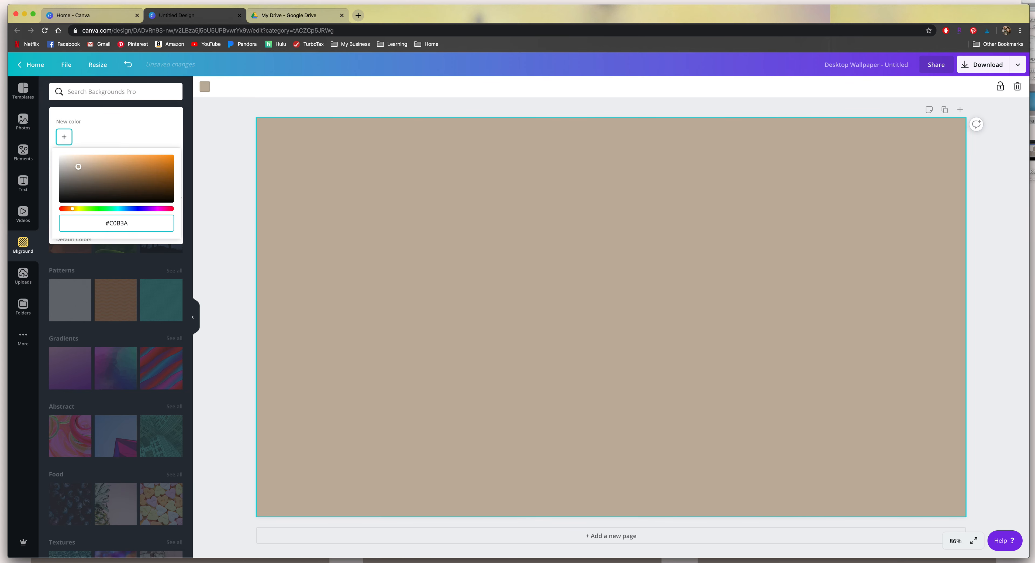
text(B)
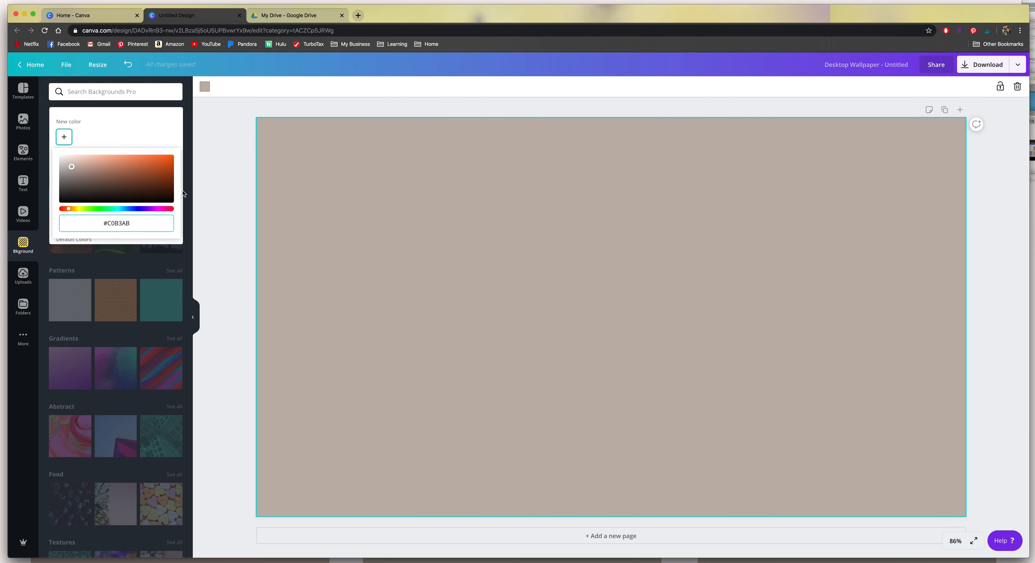
click(216, 135)
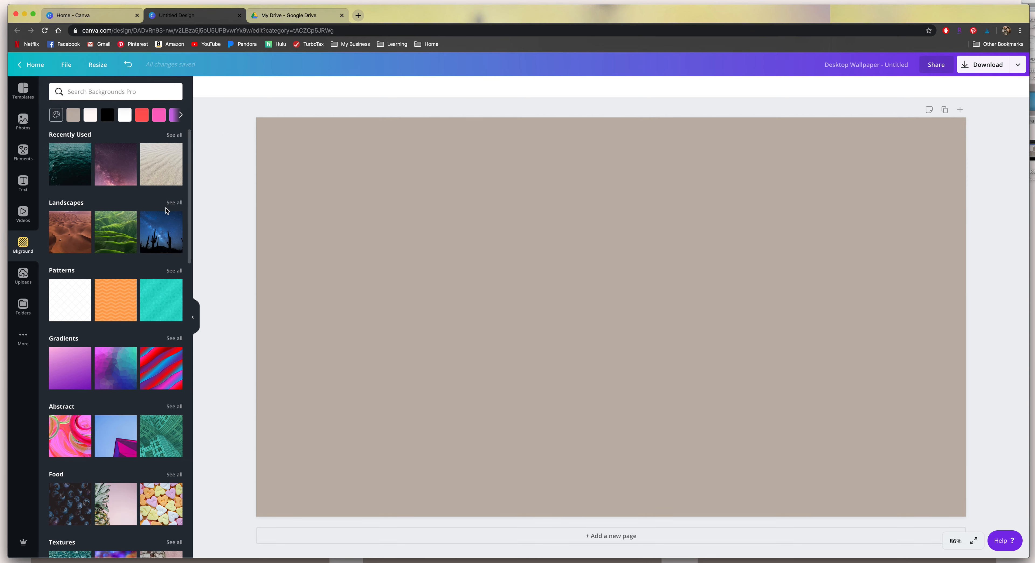
- Add a square shape to the page and recolour it with the pale brand colour
click(29, 155)
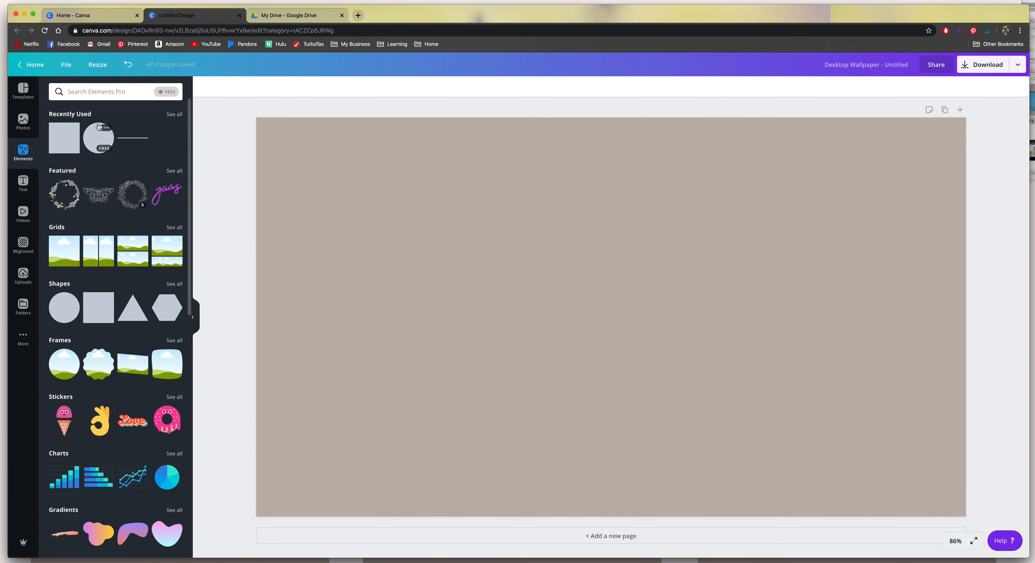
scroll(100, 228, down, 1)
scroll(99, 227, down, 10)
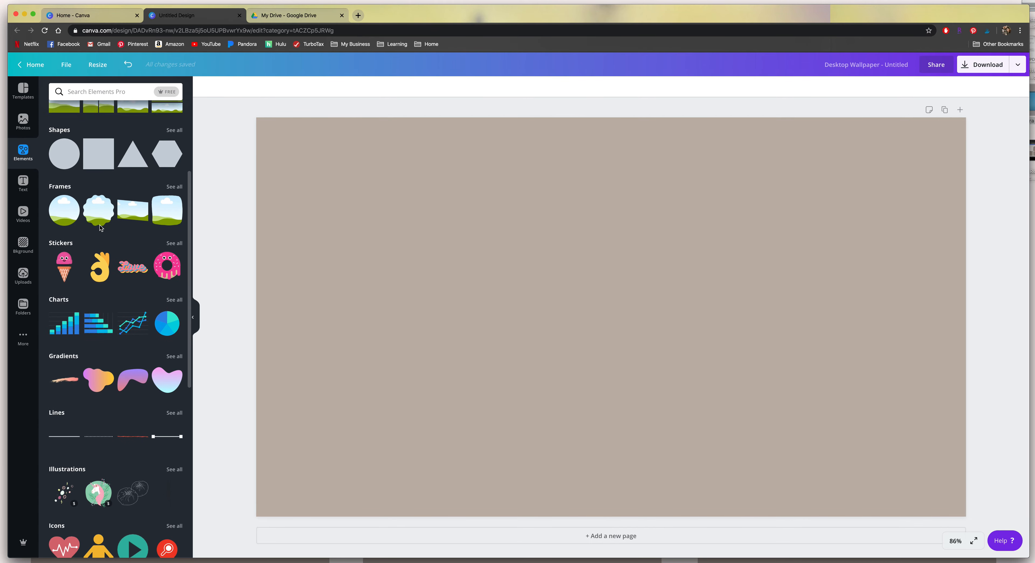
scroll(101, 229, up, 6)
scroll(101, 229, up, 5)
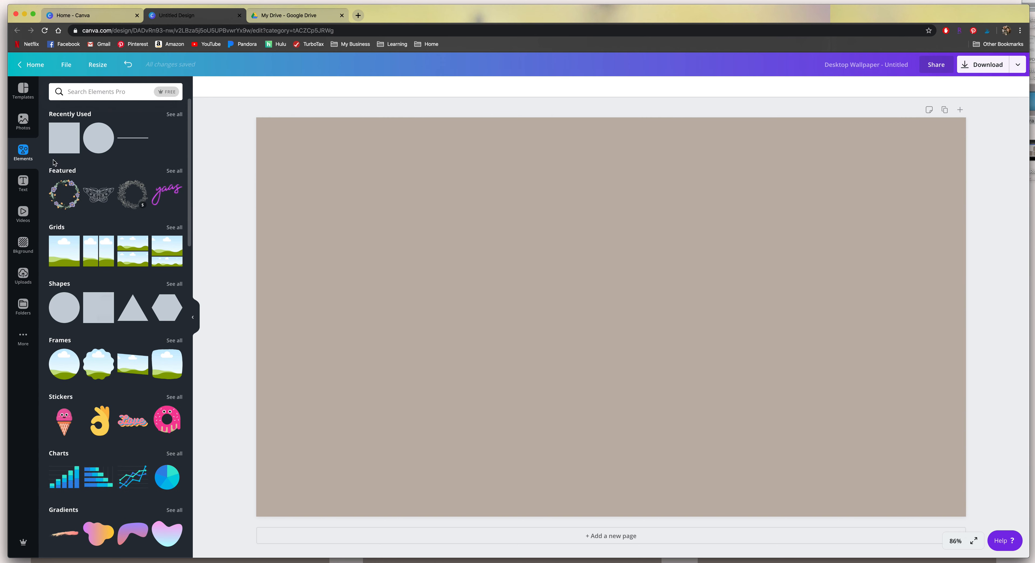
scroll(55, 163, down, 1)
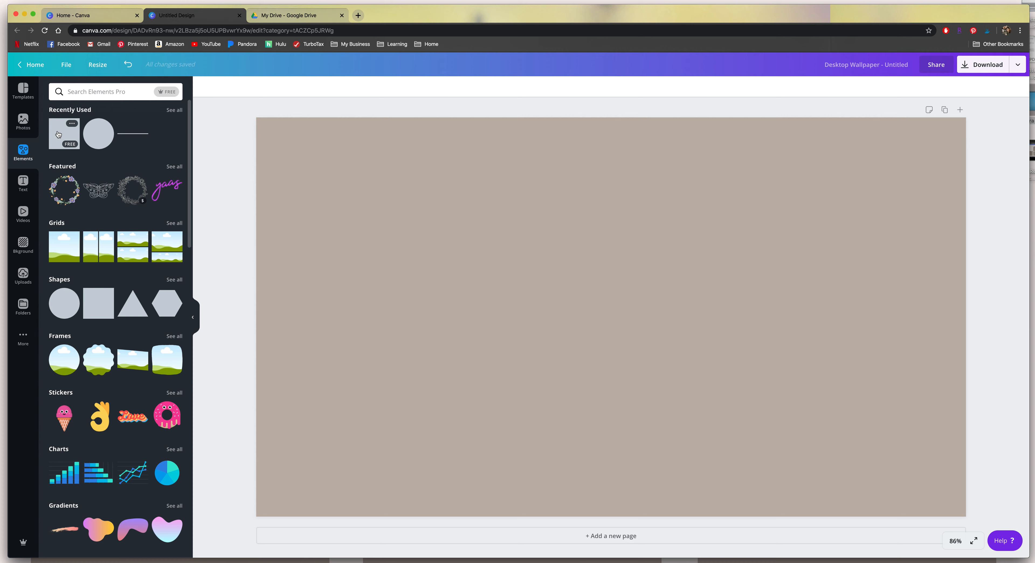
drag(57, 134, 411, 174)
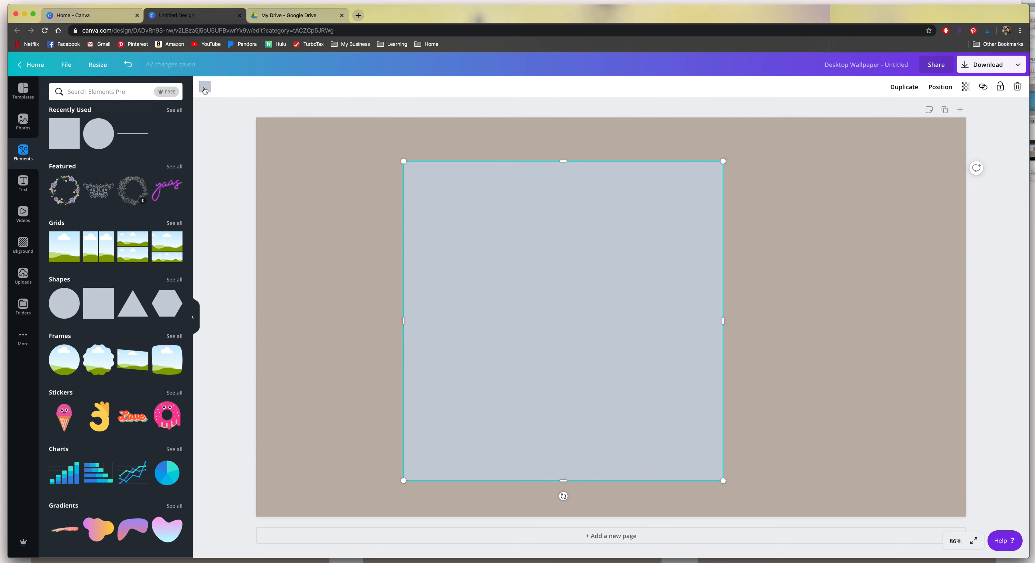
click(206, 87)
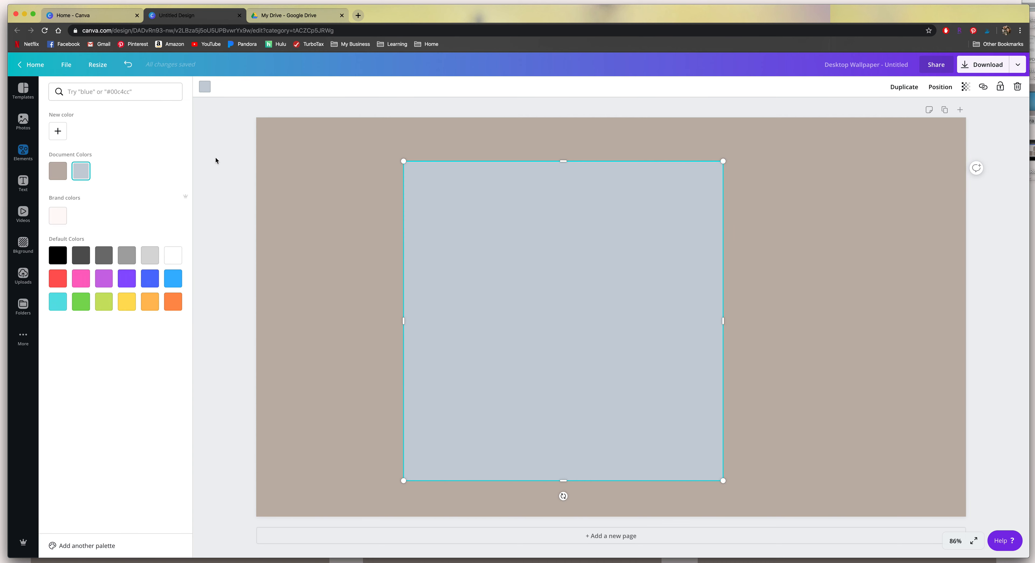
click(58, 215)
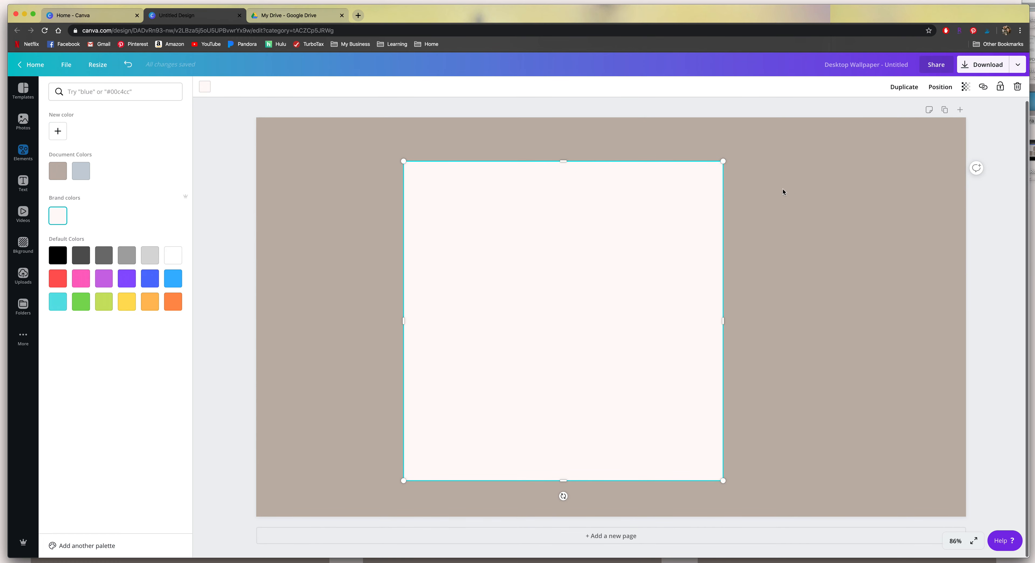
- Shrink the square and place it in the lower-right corner of the page
drag(726, 161, 599, 269)
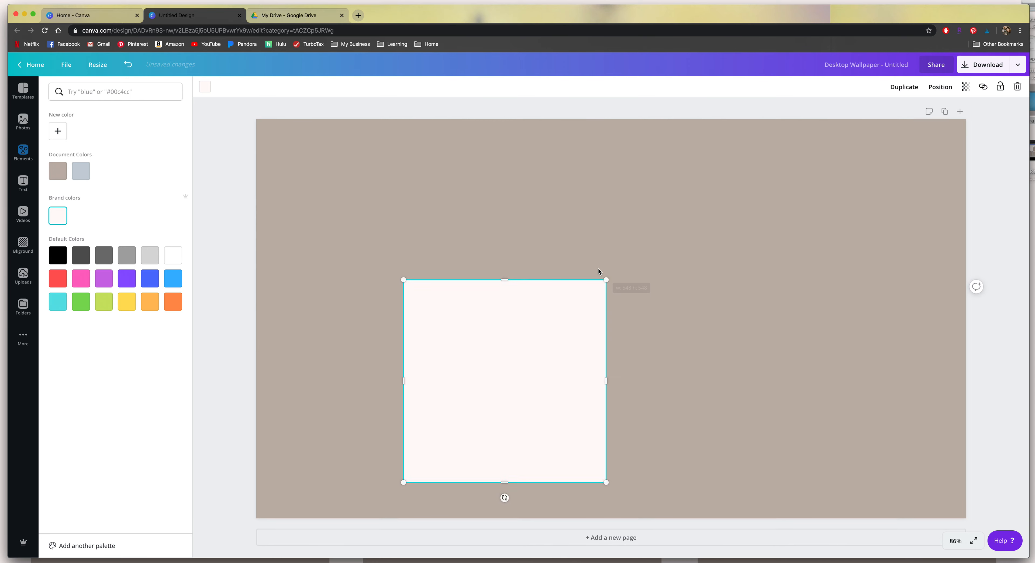
drag(544, 341, 787, 328)
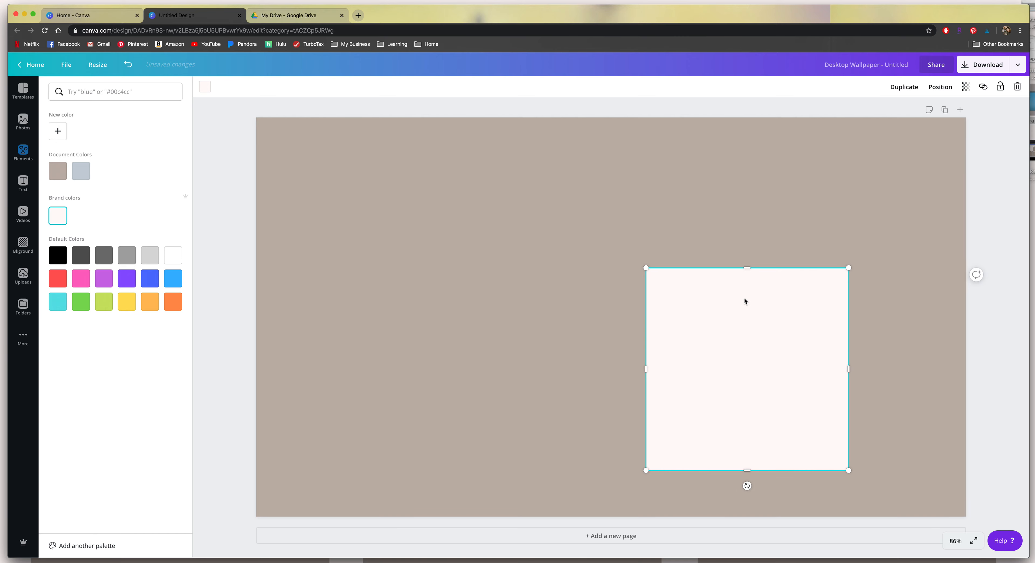
drag(745, 298, 846, 332)
- Copy the square and place the pasted duplicate beside it in the lower middle of the page
right_click(760, 320)
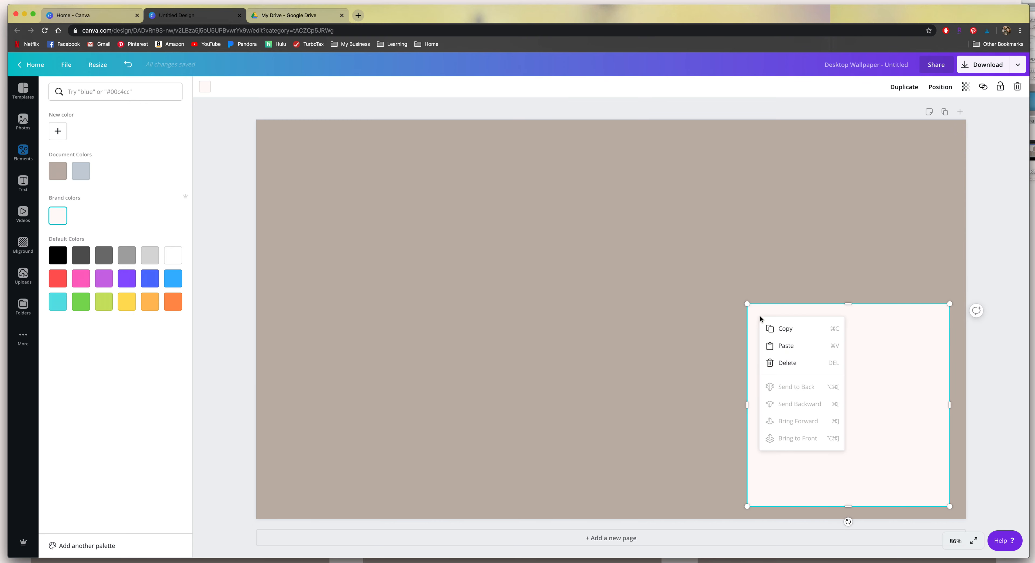
click(785, 329)
right_click(755, 253)
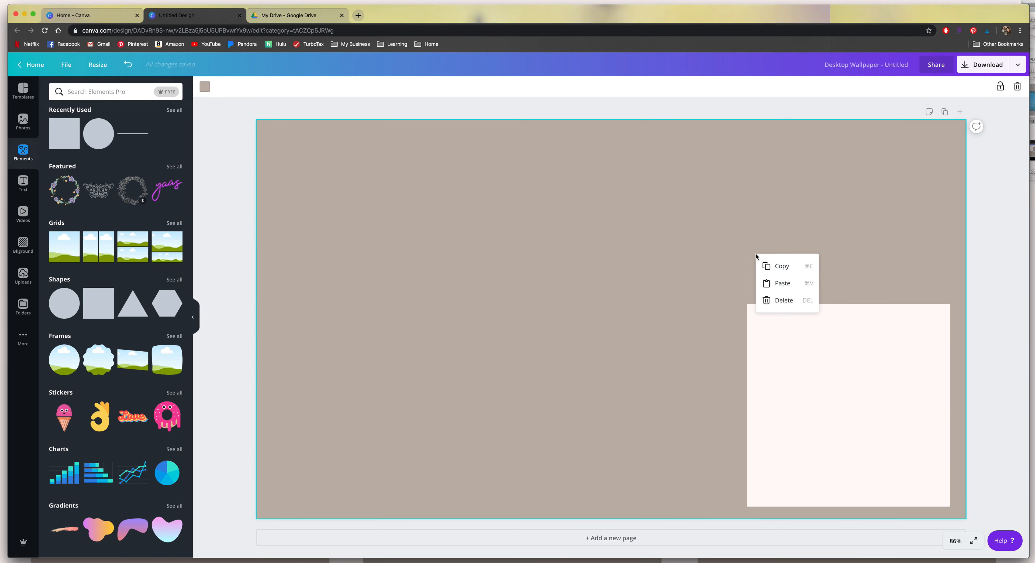
click(777, 284)
drag(839, 372, 608, 371)
- Reduce the lower-right square's height to about 450 and delete the duplicate beside it
click(870, 314)
drag(848, 305, 847, 343)
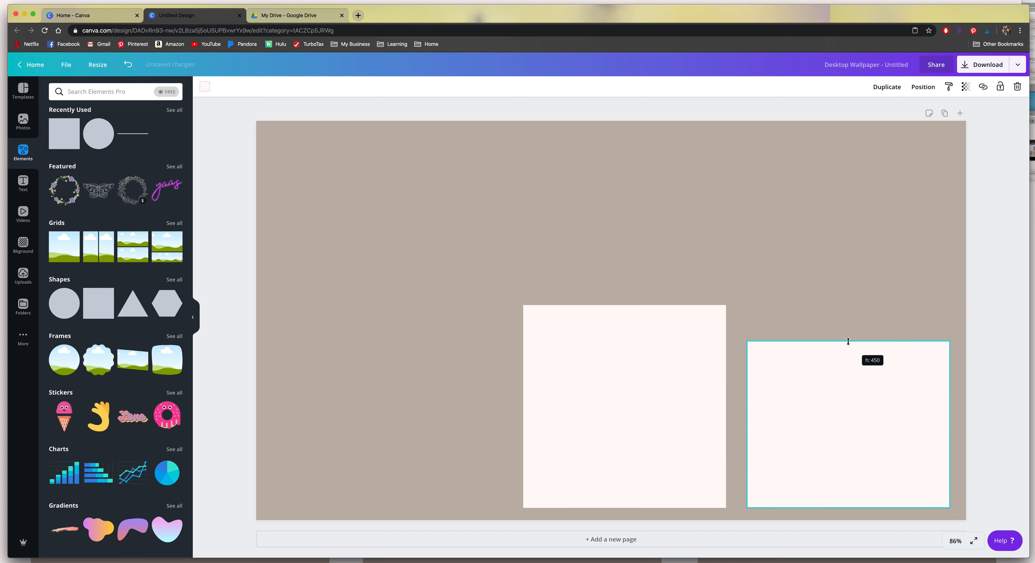
click(710, 340)
key(Delete)
- Copy the shortened rectangle, place the pasted copy in the upper-right corner, and move the lower one slightly up
click(828, 378)
right_click(828, 378)
click(853, 391)
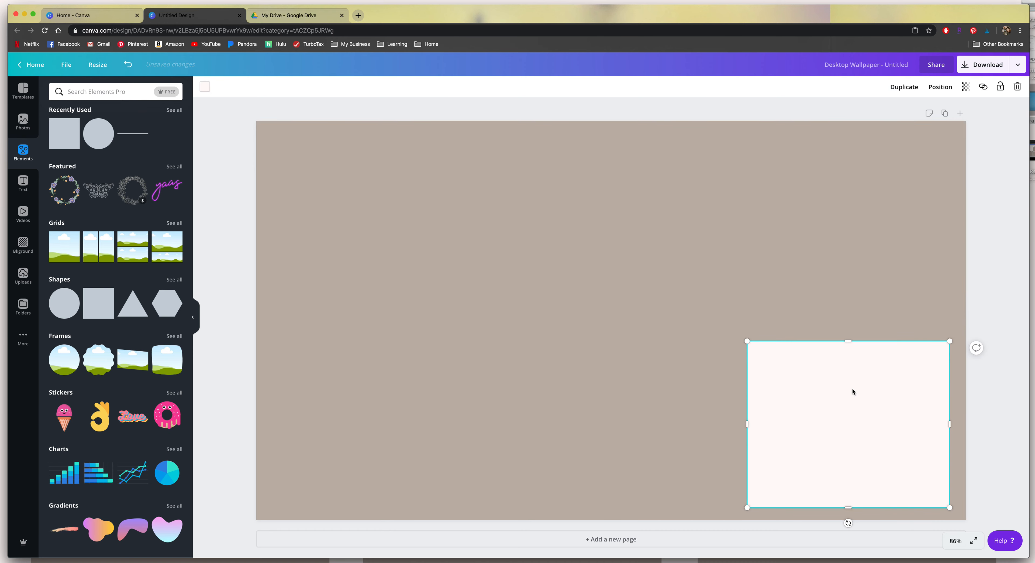
right_click(804, 286)
click(822, 313)
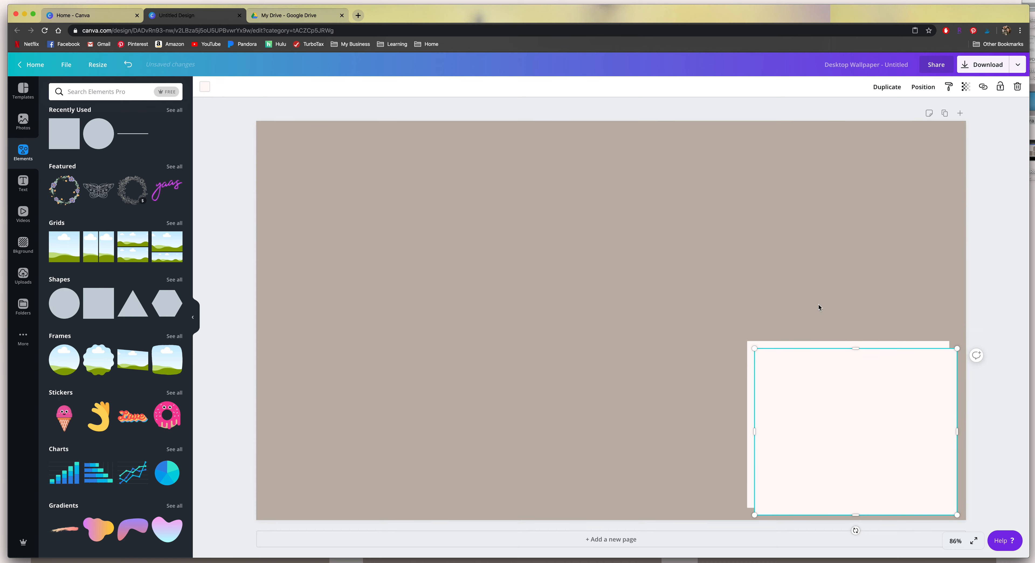
drag(851, 396, 843, 196)
drag(853, 366, 853, 358)
click(701, 341)
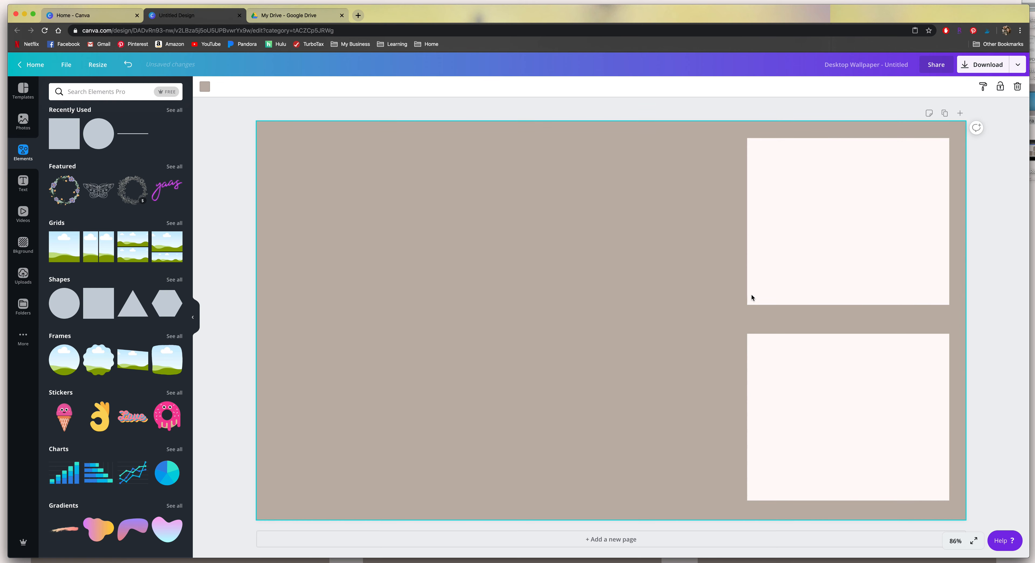
- Paste two more copies of the rectangle and place them in the upper-middle and lower-middle of the page
right_click(647, 188)
click(674, 219)
drag(813, 384, 585, 182)
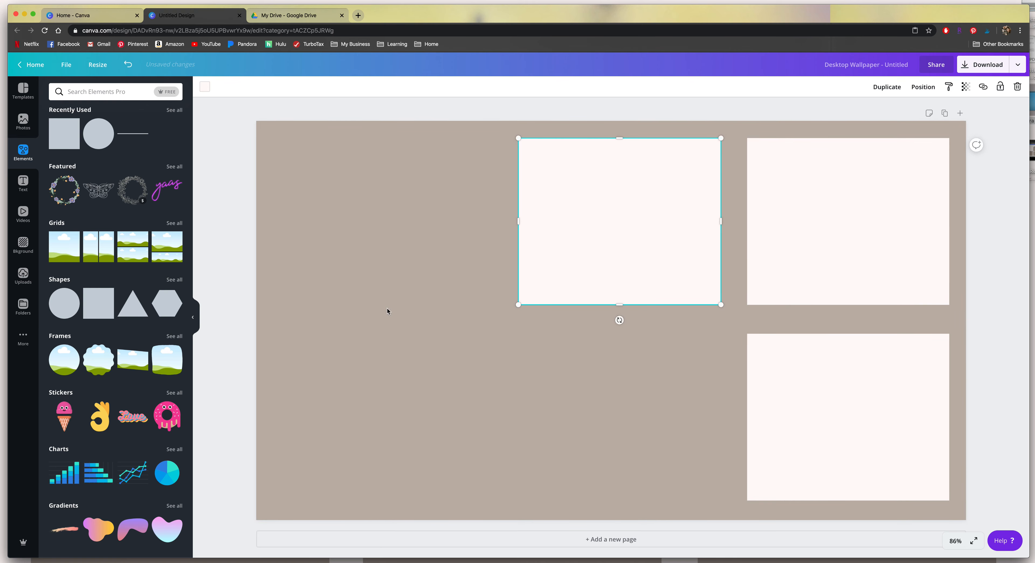
right_click(387, 310)
click(399, 337)
drag(783, 399, 580, 387)
- Paste a fifth rectangle at the lower left and align the lower-right rectangle with the bottom row
right_click(324, 326)
click(363, 357)
drag(881, 407, 424, 395)
click(457, 284)
drag(860, 406, 856, 400)
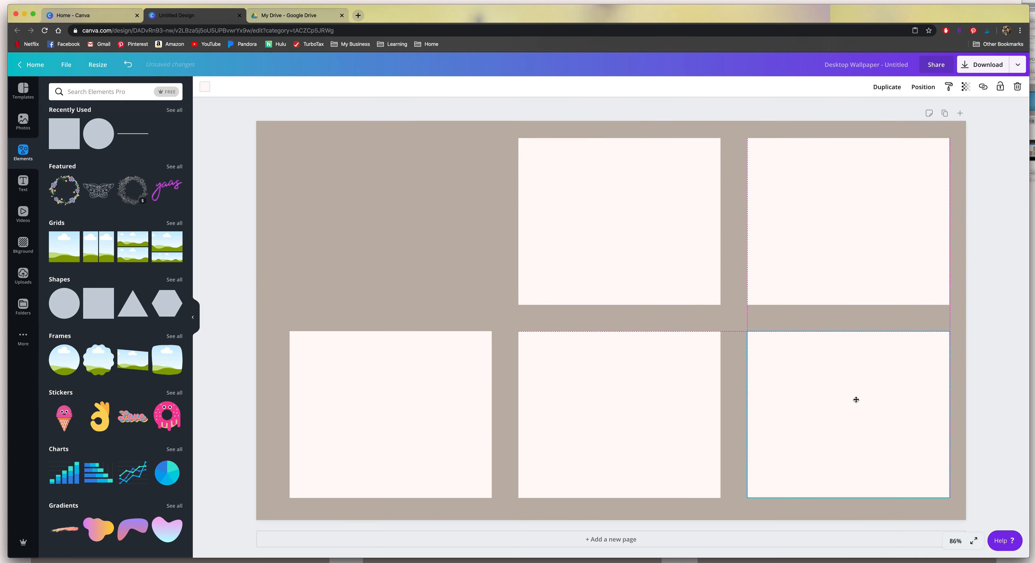
click(430, 278)
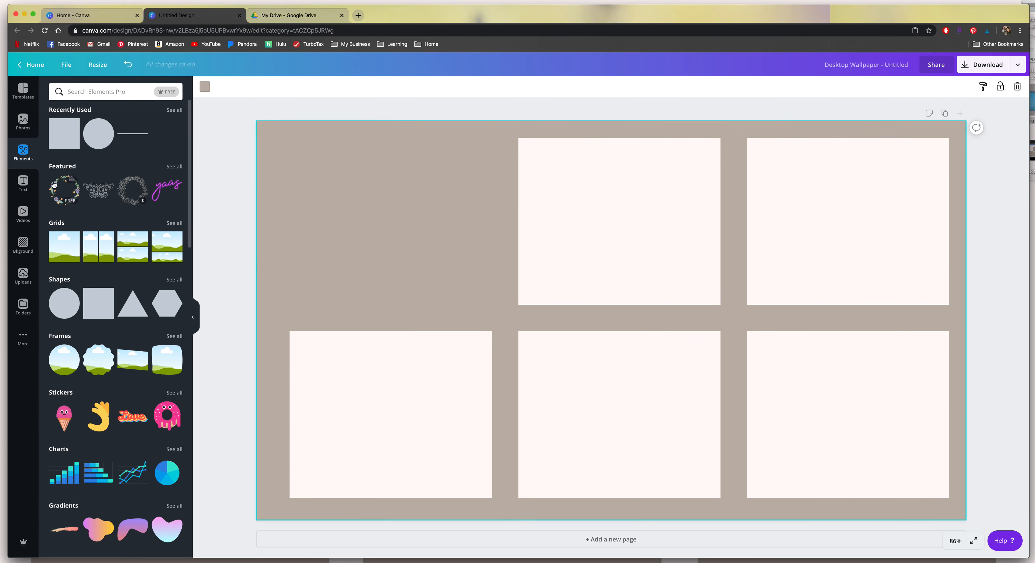
- Browse the font combinations, add the "STEAK NIGHT" one to the page, and widen its text group toward the left
click(23, 183)
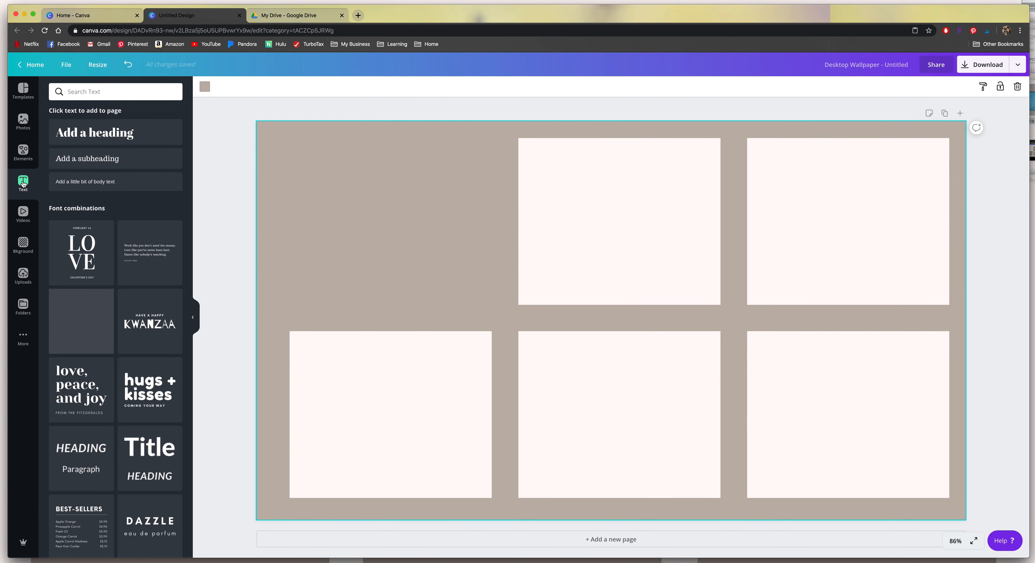
scroll(134, 252, down, 5)
scroll(133, 252, down, 20)
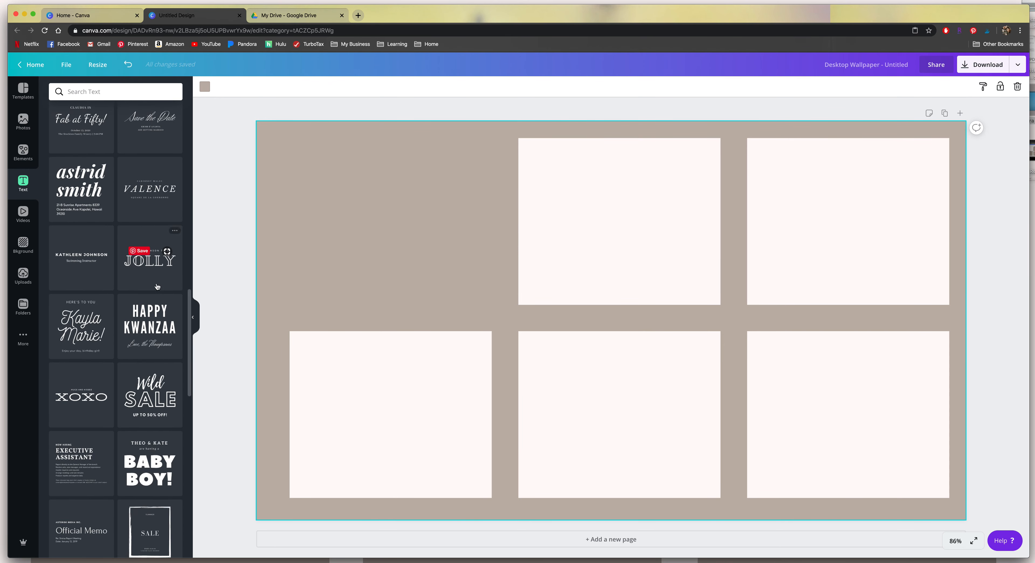
scroll(133, 252, down, 16)
scroll(156, 287, down, 20)
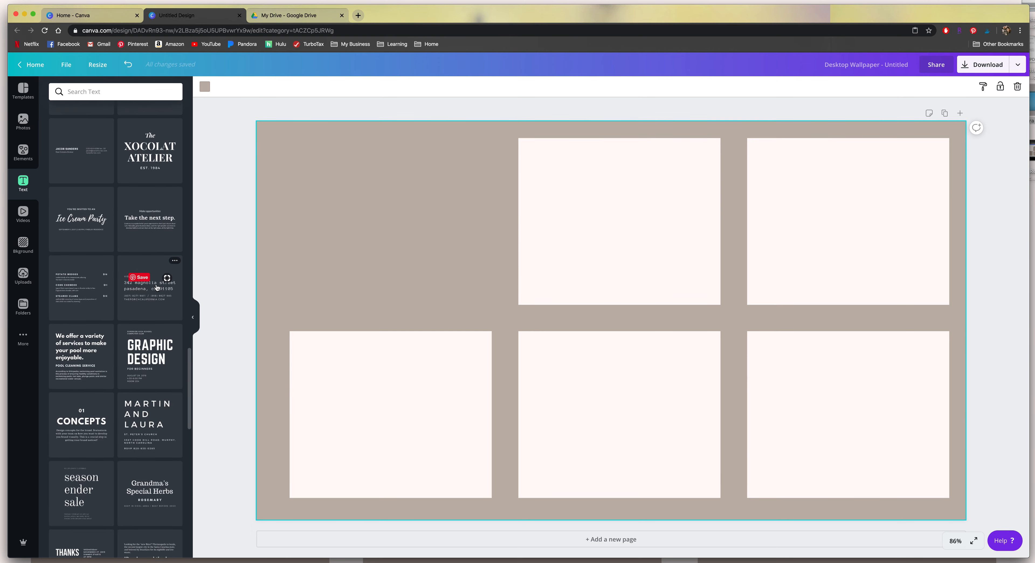
scroll(157, 287, down, 1)
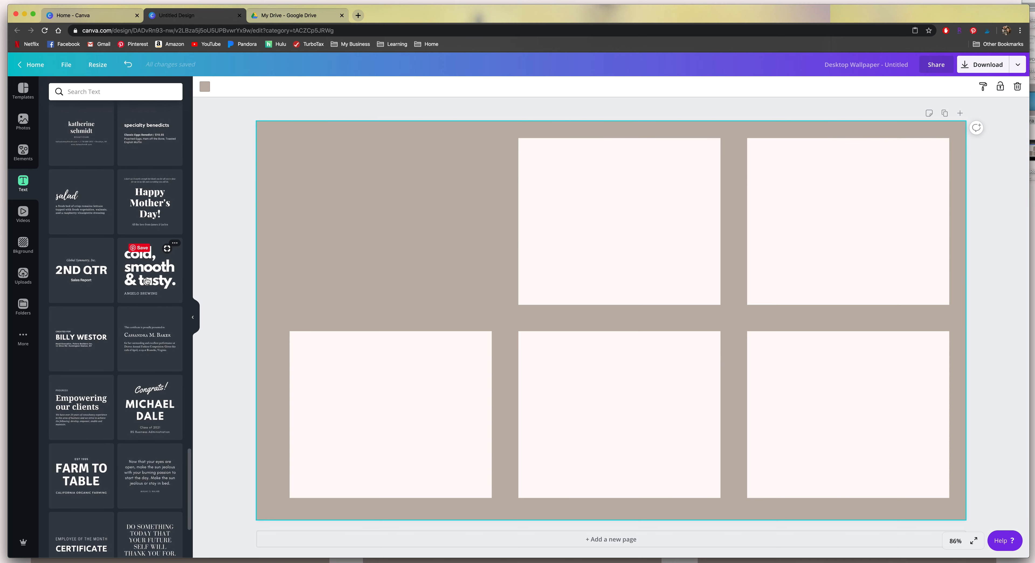
scroll(147, 281, up, 9)
scroll(147, 280, up, 15)
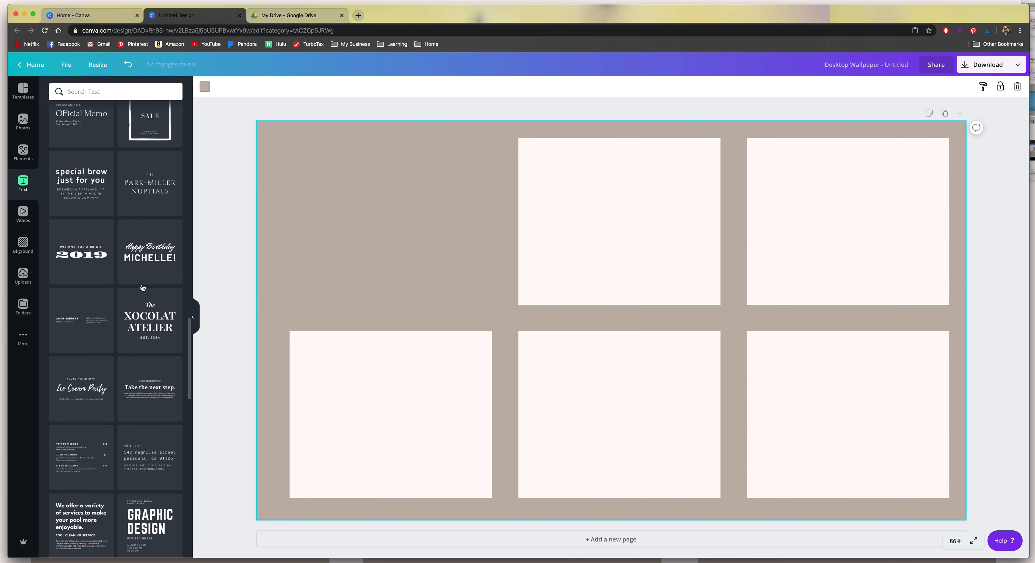
scroll(142, 287, up, 12)
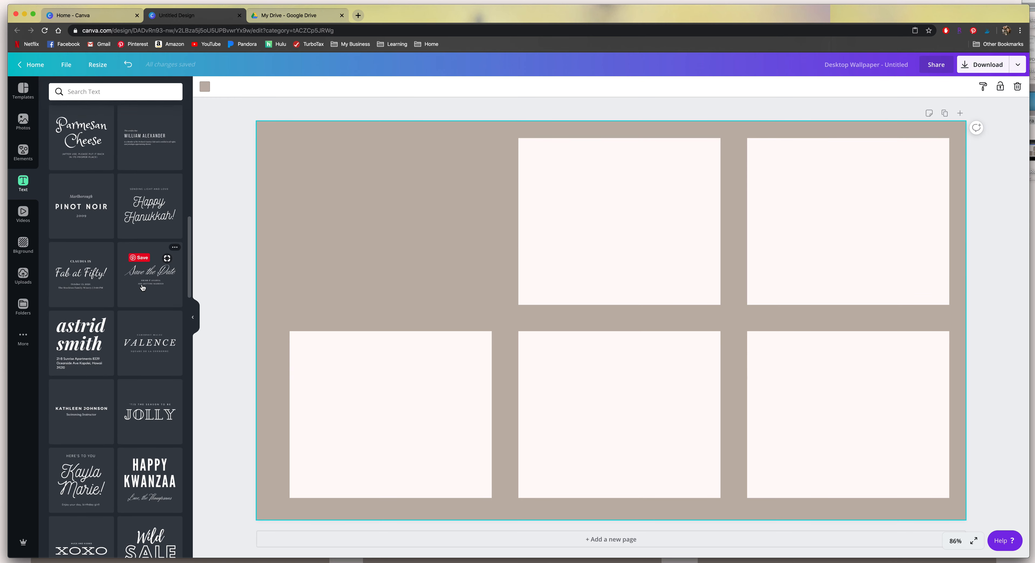
scroll(143, 287, up, 6)
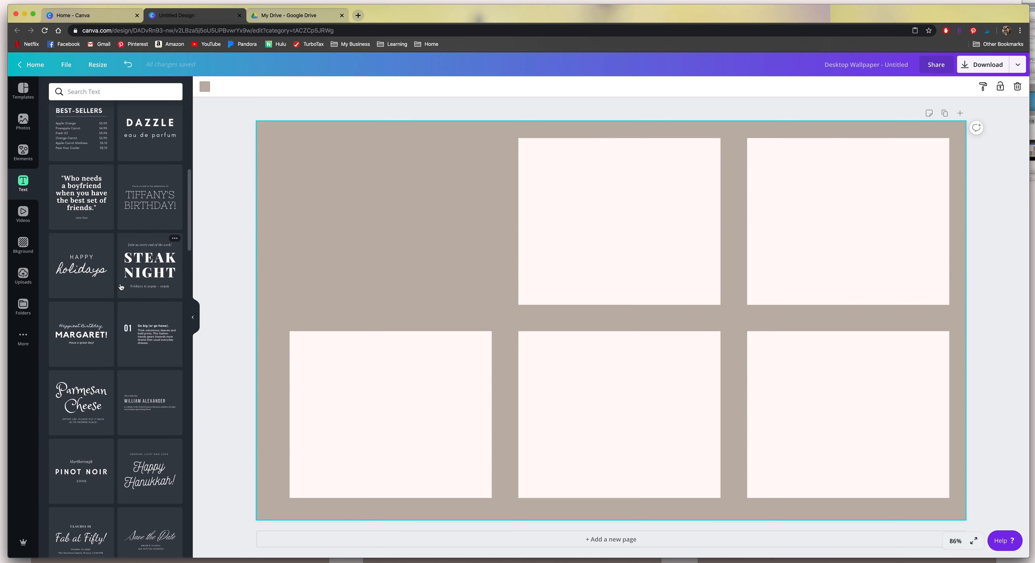
scroll(121, 287, down, 3)
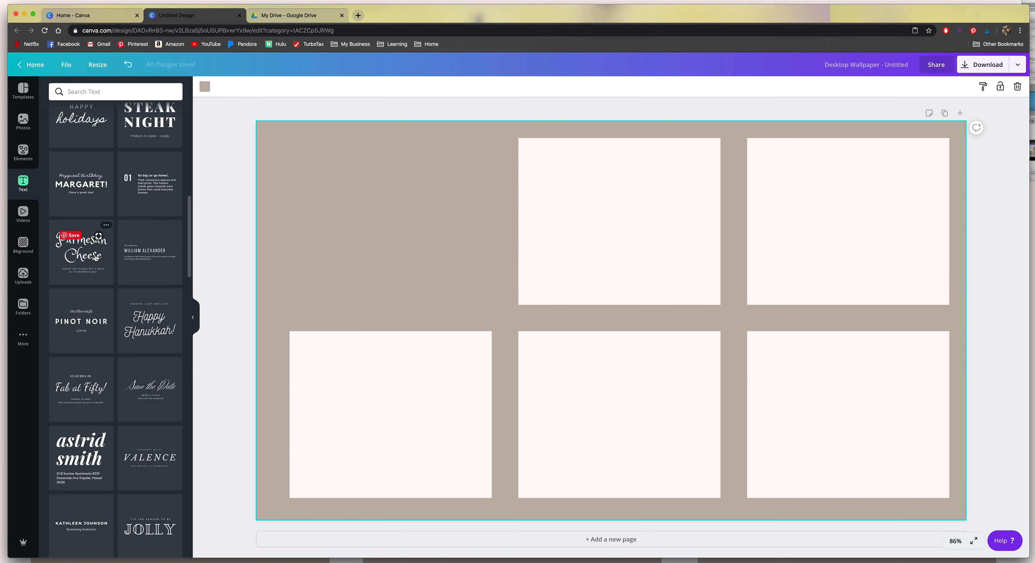
scroll(95, 257, up, 3)
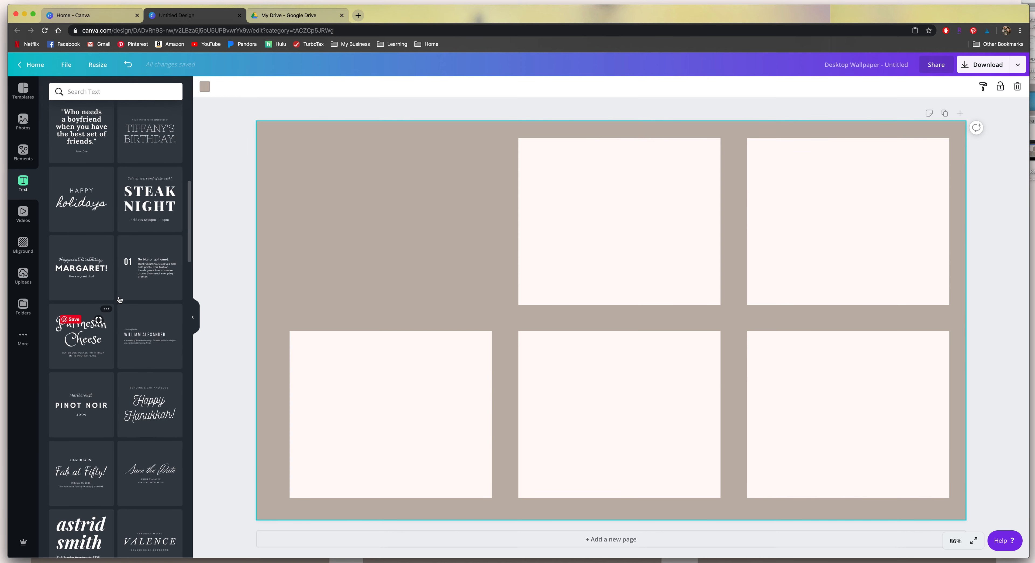
click(148, 205)
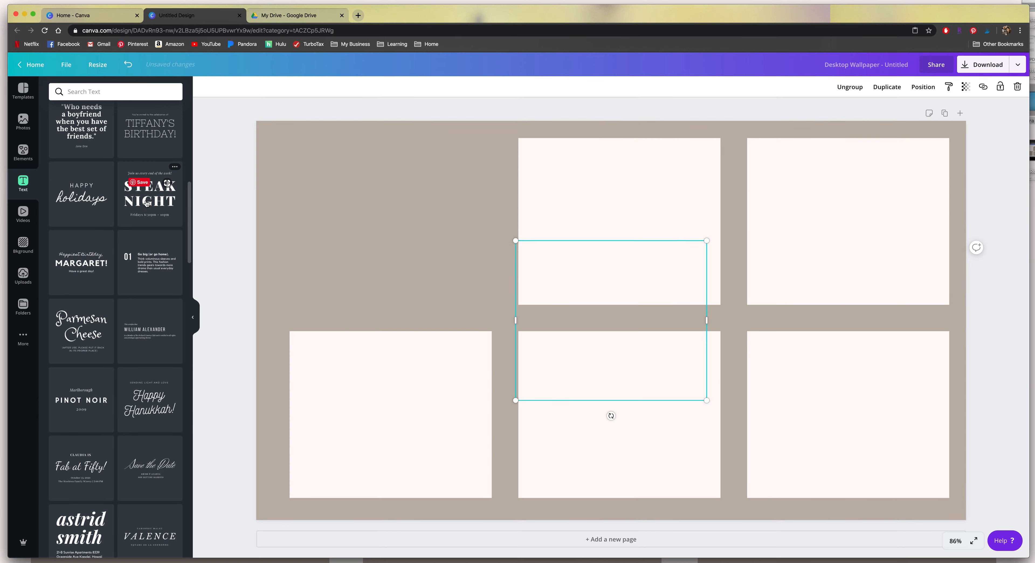
drag(517, 322, 324, 320)
- Delete the "Join us every end of the week!" and "Fridays 6:30pm - 10pm" lines, keeping only the STEAK NIGHT heading
click(493, 253)
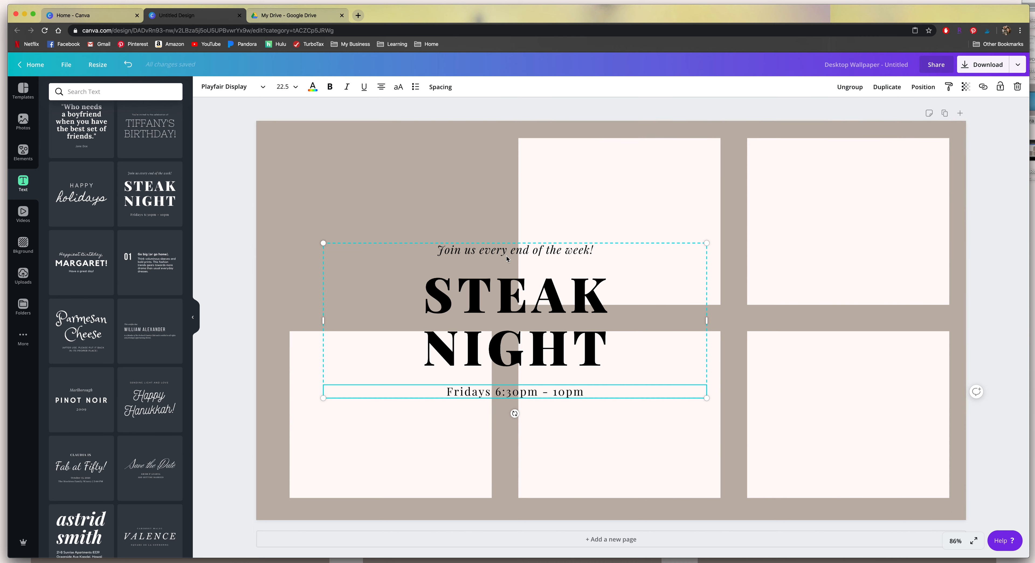
click(504, 251)
key(Delete)
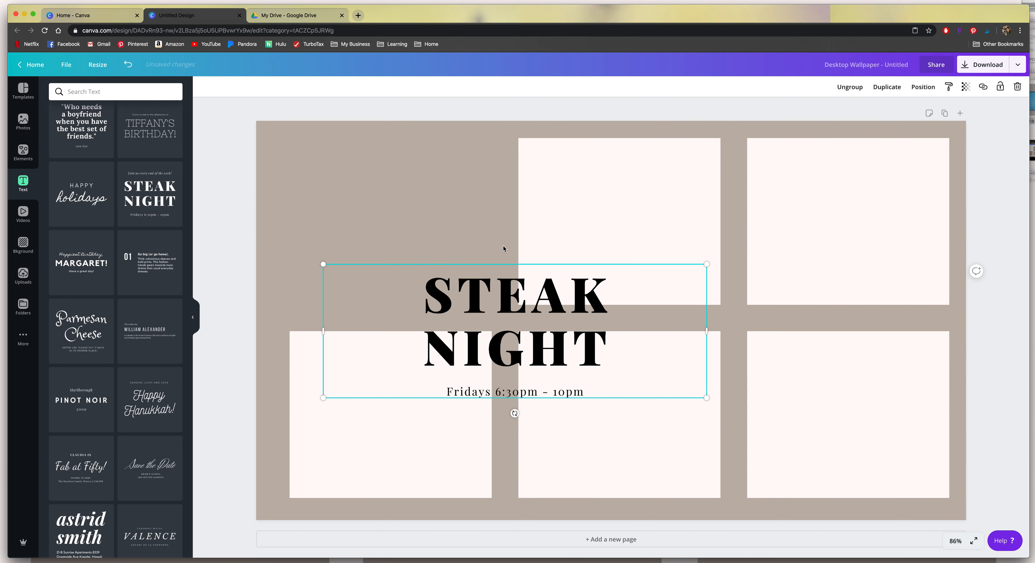
click(527, 393)
click(527, 394)
key(BackSpace)
click(584, 390)
click(623, 418)
click(569, 391)
key(Delete)
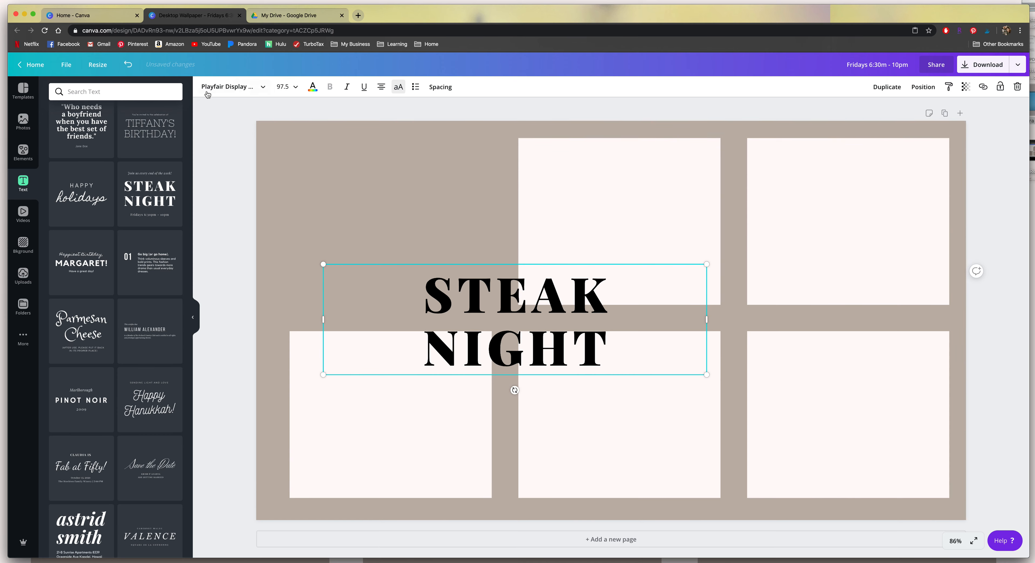
- Set the STEAK NIGHT heading's size to 48, narrow its box, and centre it over the lower-left rectangle's top edge
click(263, 87)
click(263, 87)
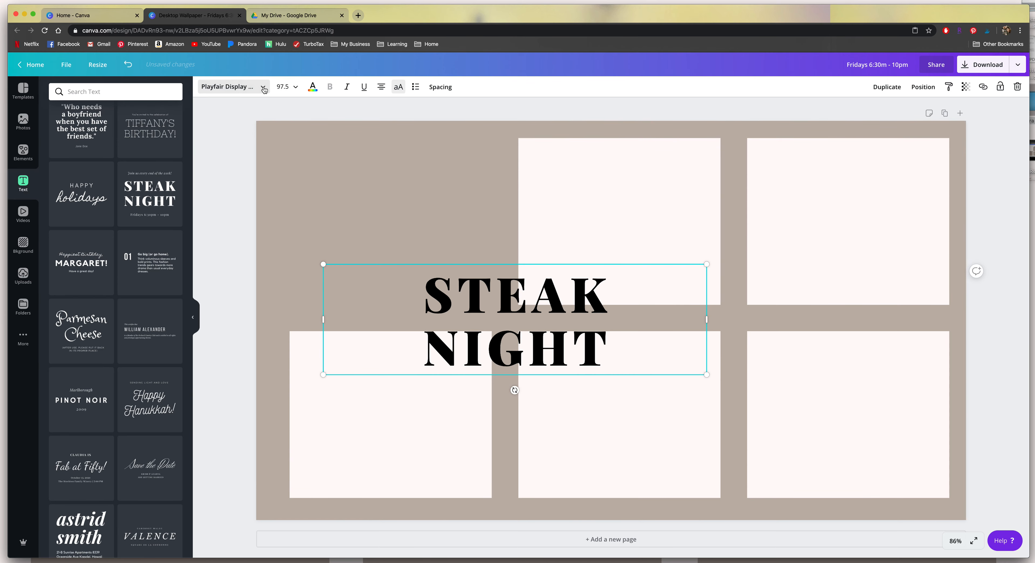
click(285, 87)
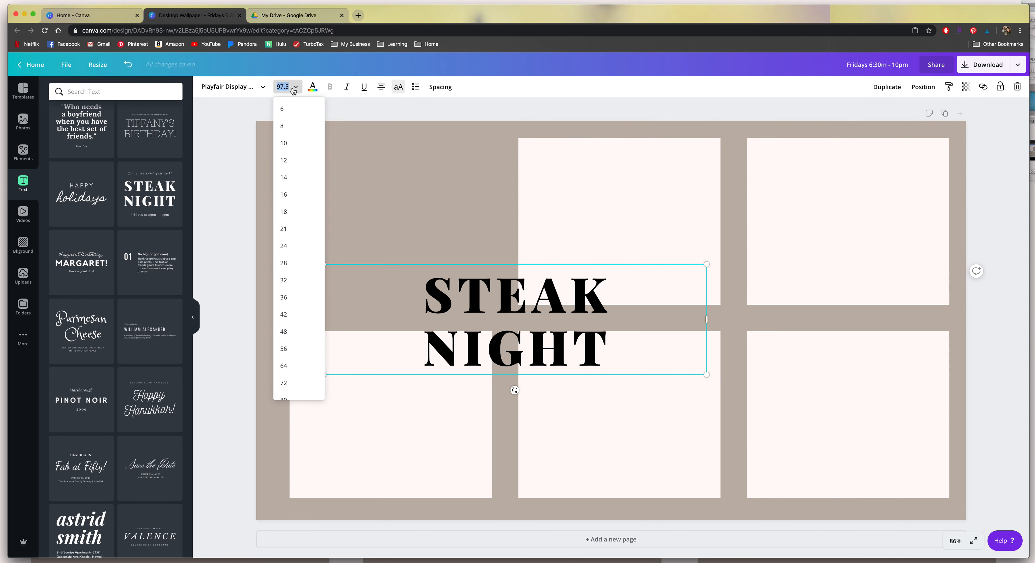
click(293, 332)
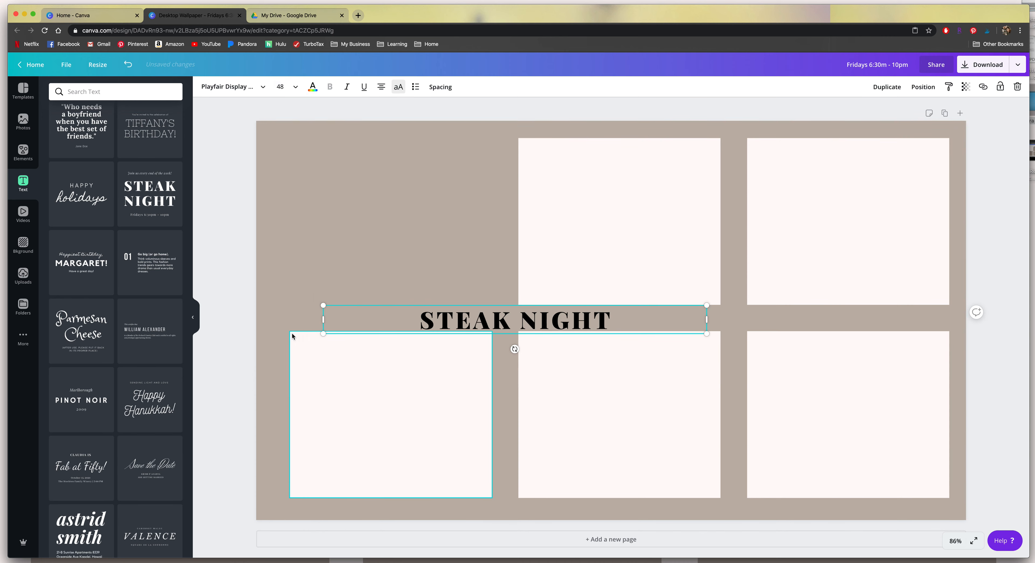
drag(707, 320, 456, 328)
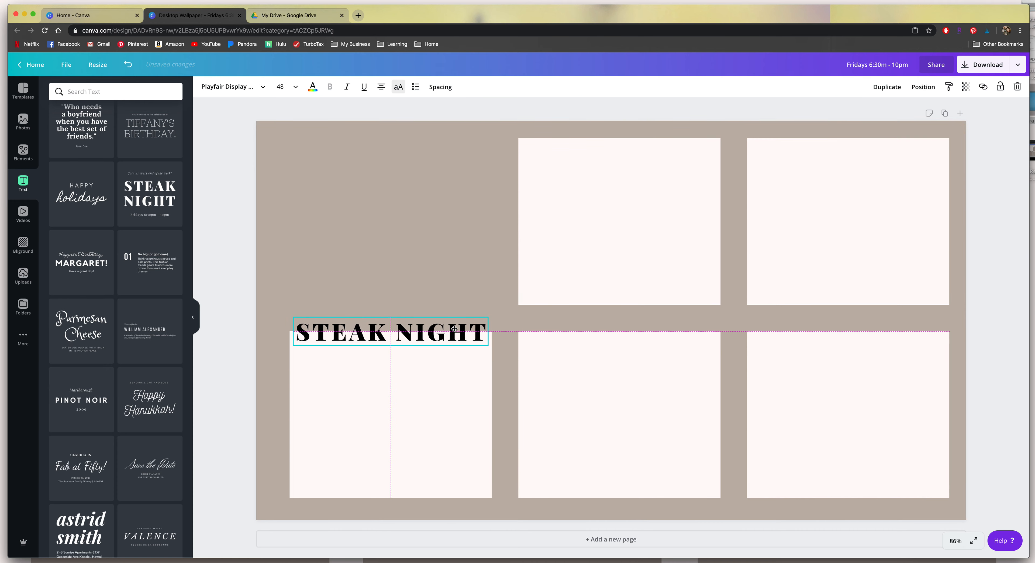
- Replace the STEAK NIGHT heading's text with "FILES"
double_click(408, 330)
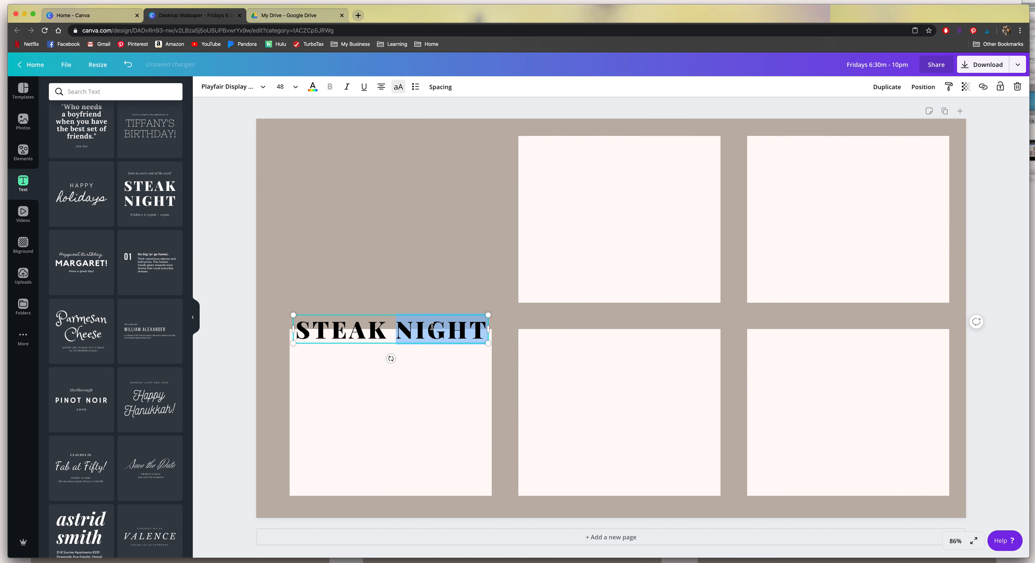
click(475, 327)
drag(482, 331, 296, 328)
key(BackSpace)
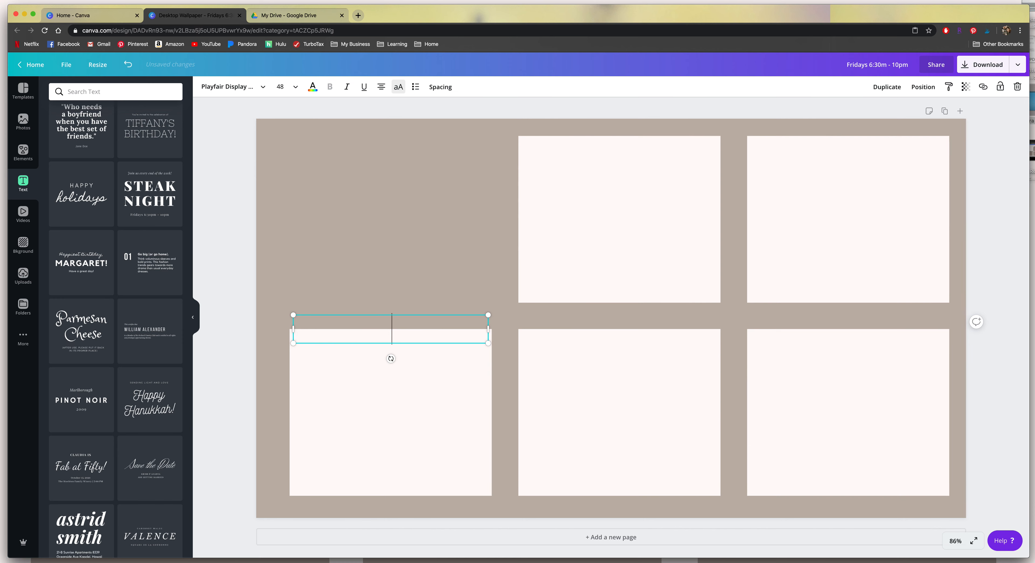
text(FILES)
click(414, 293)
- Copy the FILES heading and place the pasted copy over the top edge of the lower-middle rectangle
click(413, 331)
right_click(413, 330)
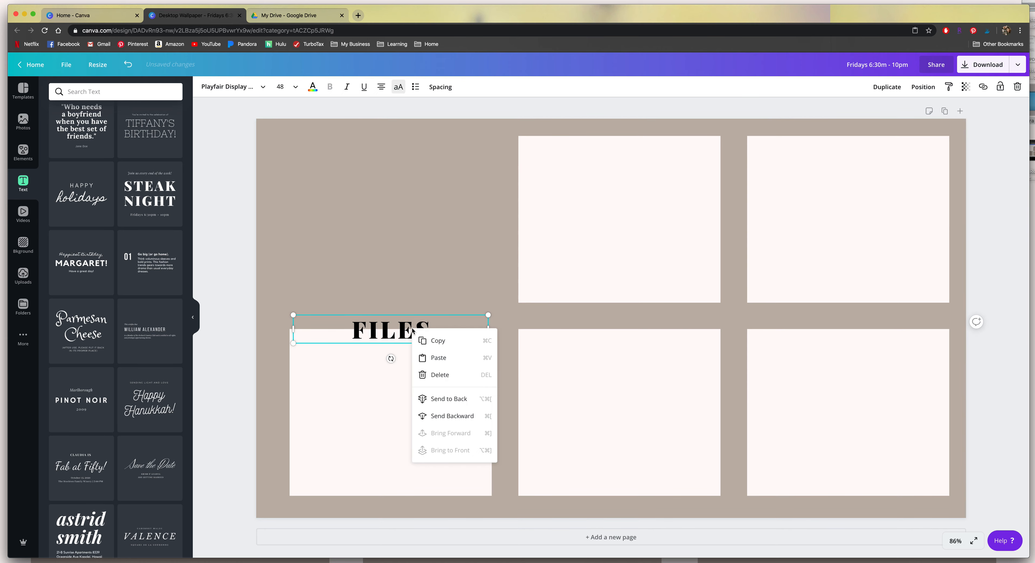
click(449, 343)
right_click(521, 321)
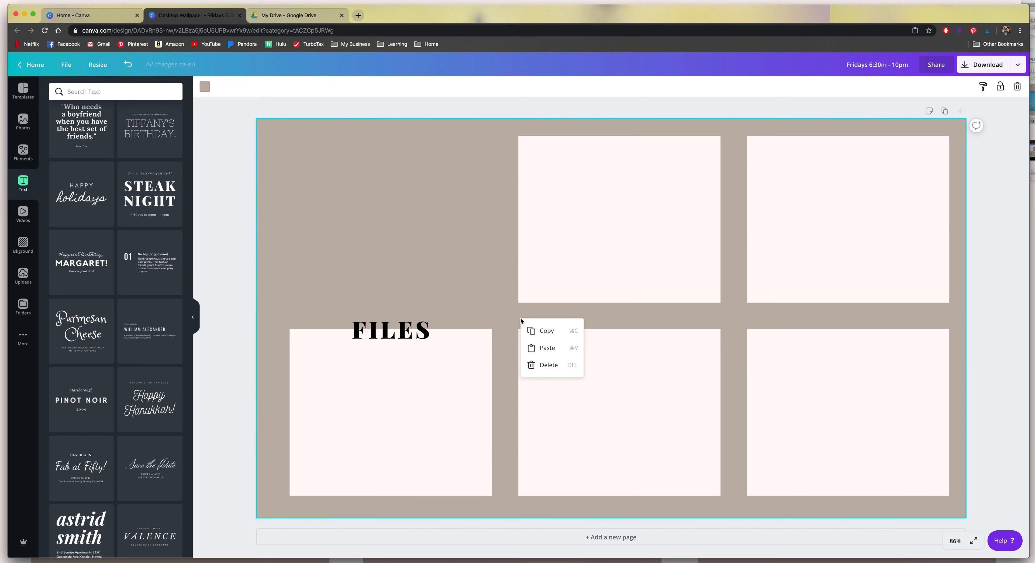
click(547, 346)
drag(392, 338, 608, 329)
right_click(432, 258)
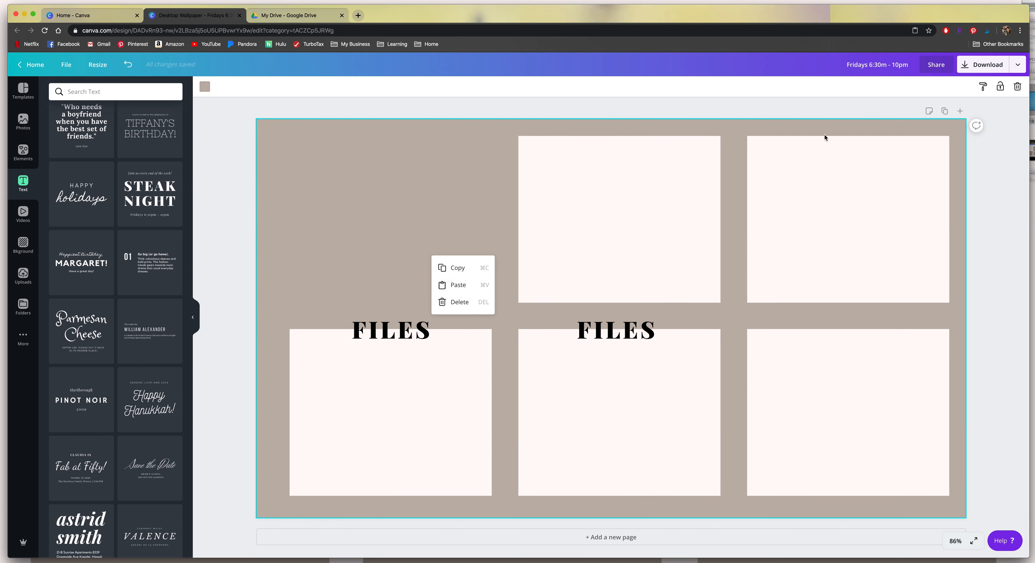
click(385, 330)
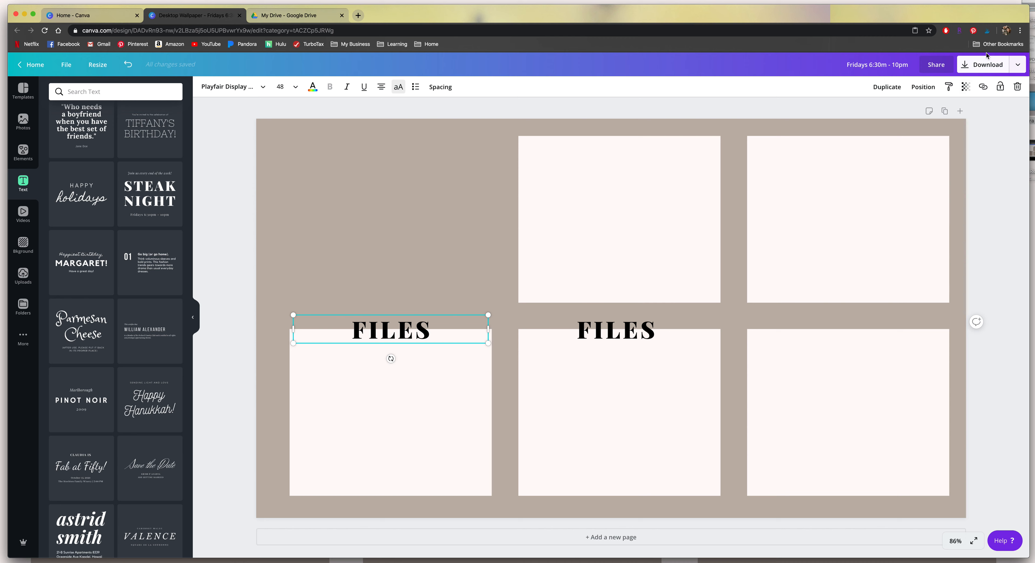
- Download the design as a PNG at 3x size and dismiss the published confirmation
click(978, 65)
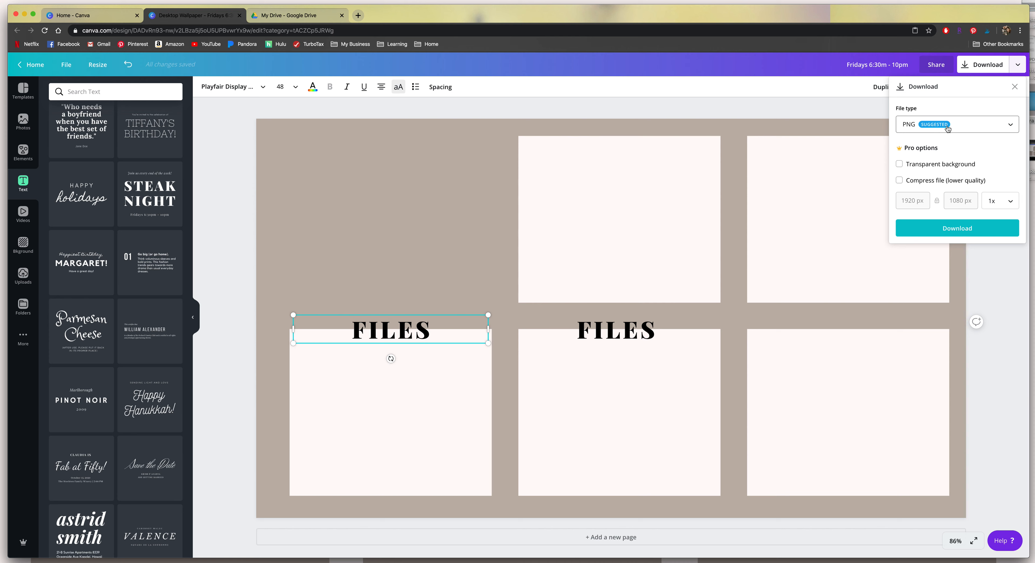
click(948, 131)
click(948, 131)
click(1007, 201)
click(995, 235)
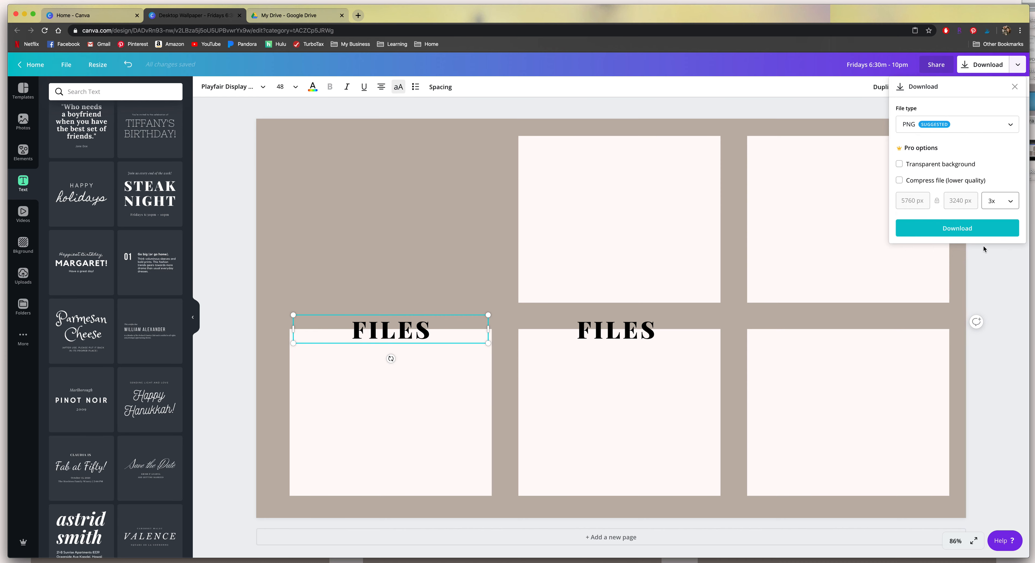
click(953, 225)
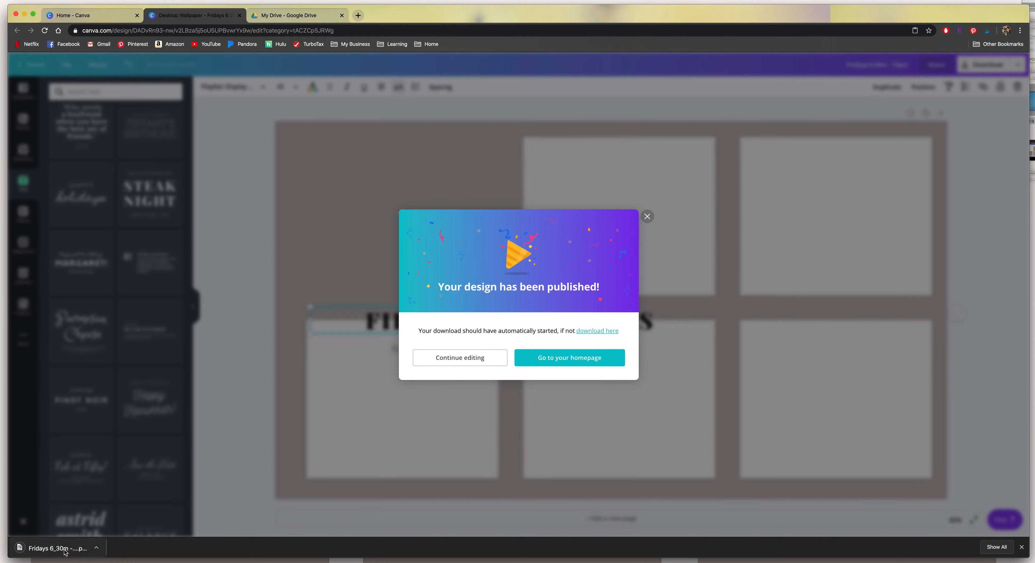
click(647, 216)
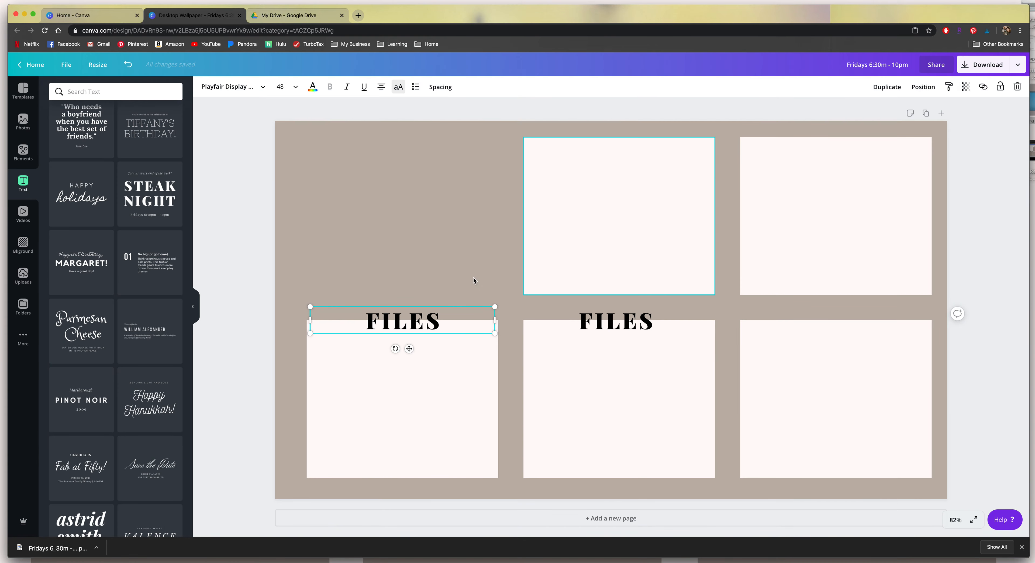
- Move the browser window aside and place the downloaded PNG on the empty upper-left area of the desktop
scroll(117, 516, up, 1)
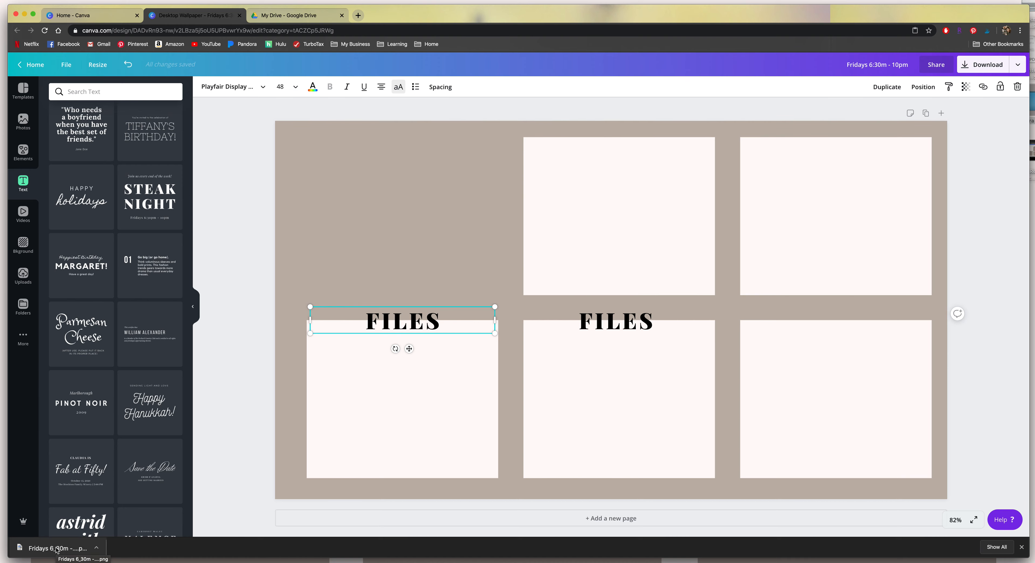
drag(457, 5, 698, 2)
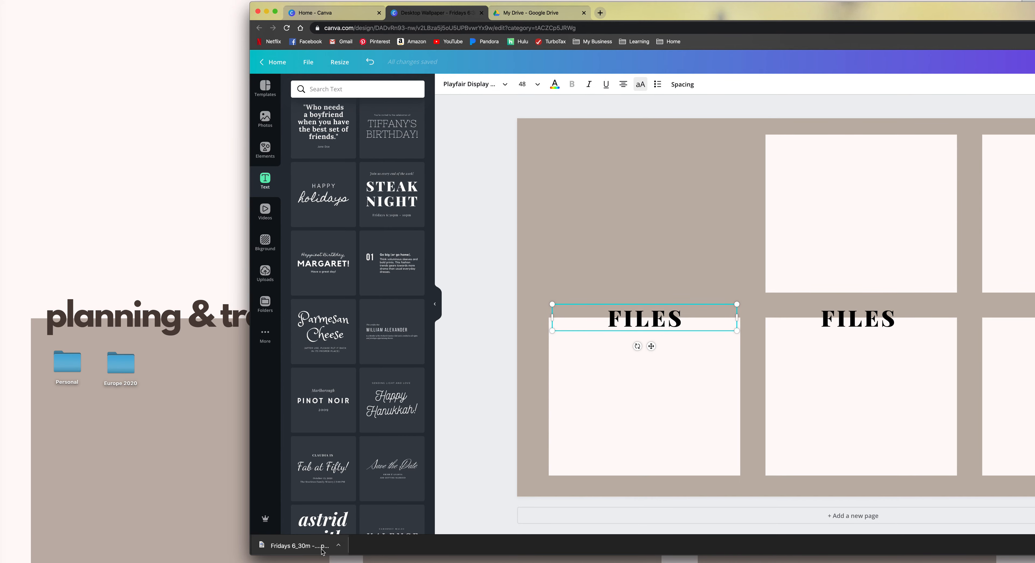
drag(321, 548, 133, 147)
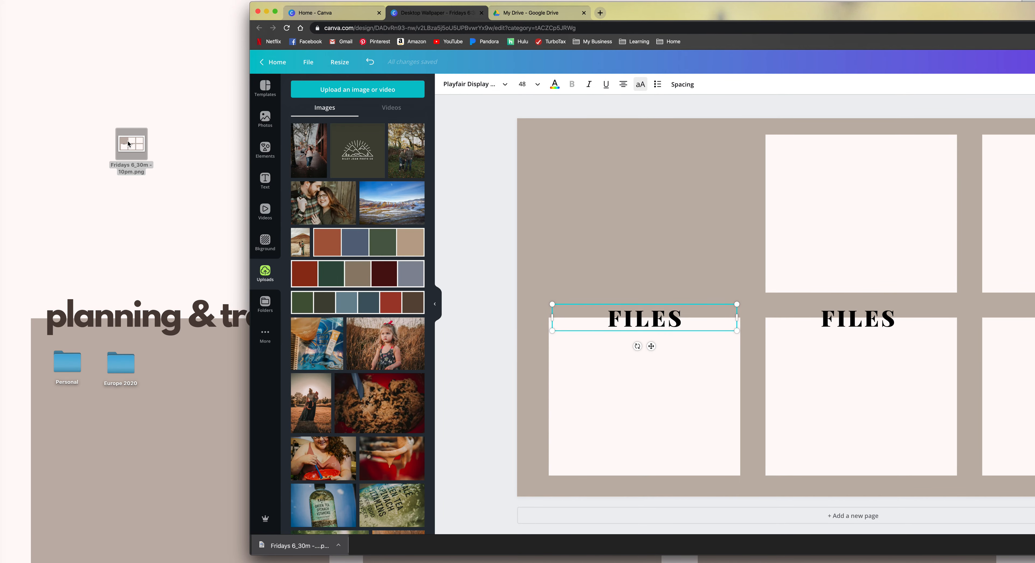
- Open and dismiss the desktop options for the wallpaper PNG, and minimize the browser window
right_click(130, 141)
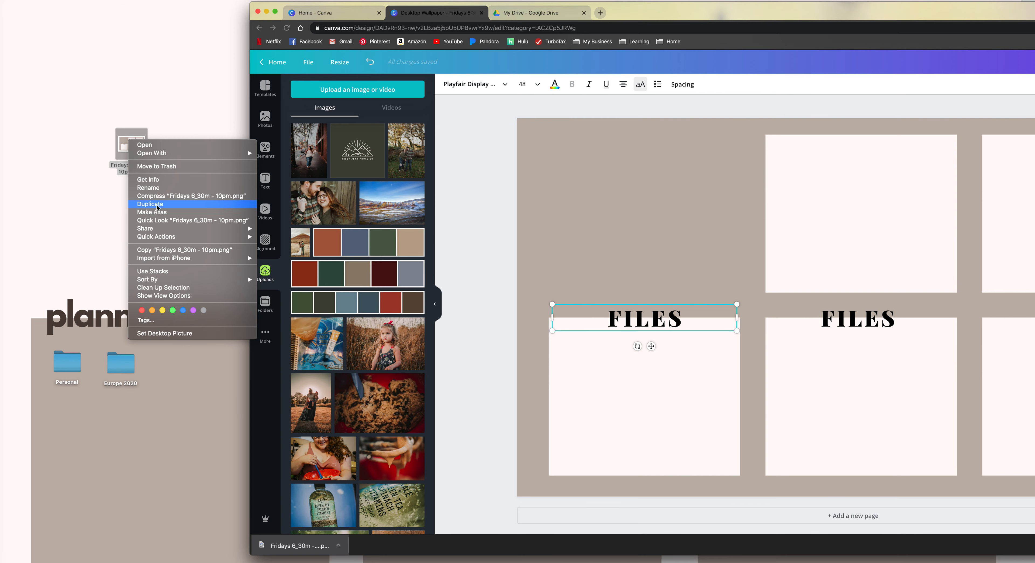
click(203, 88)
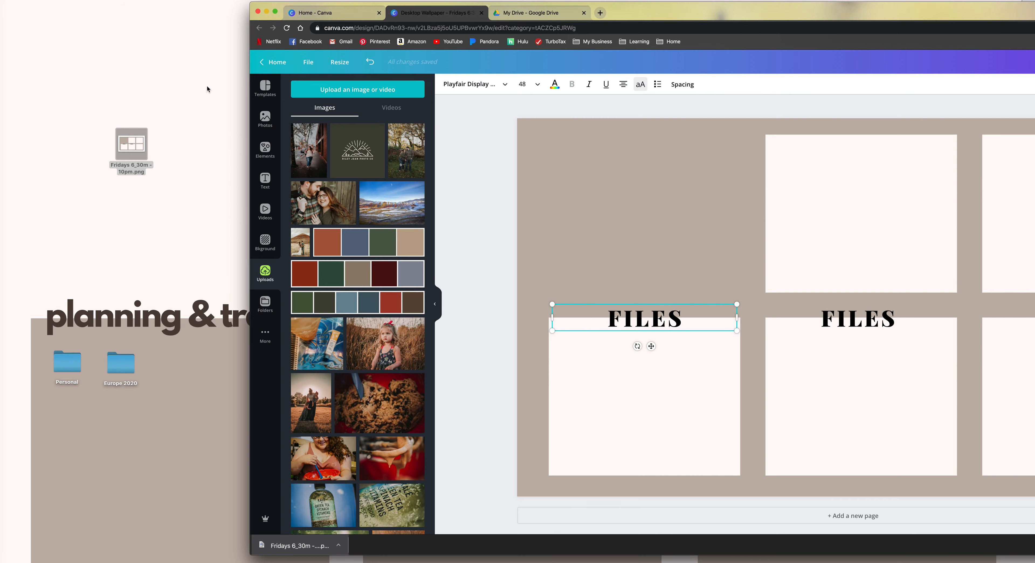
click(267, 12)
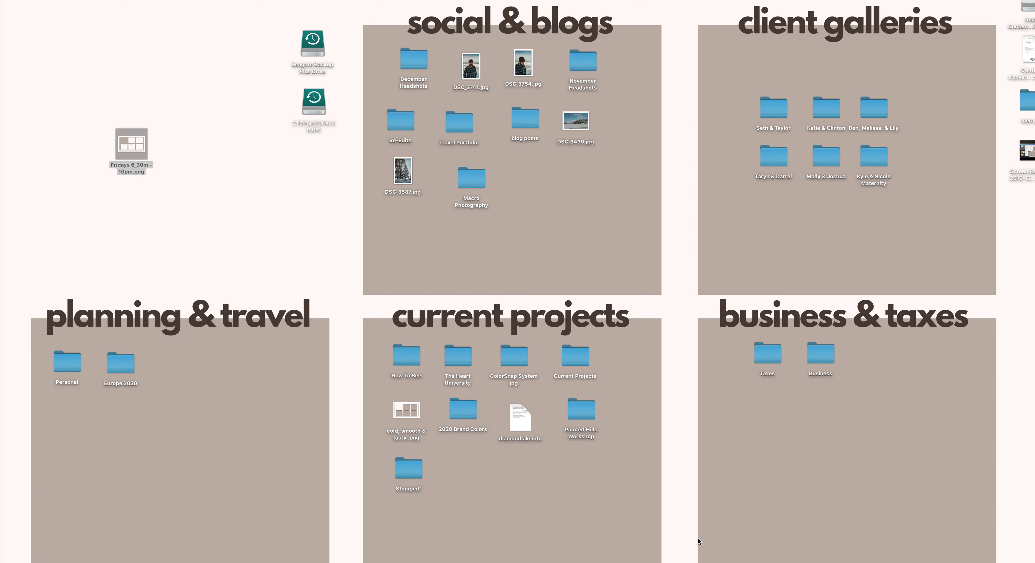